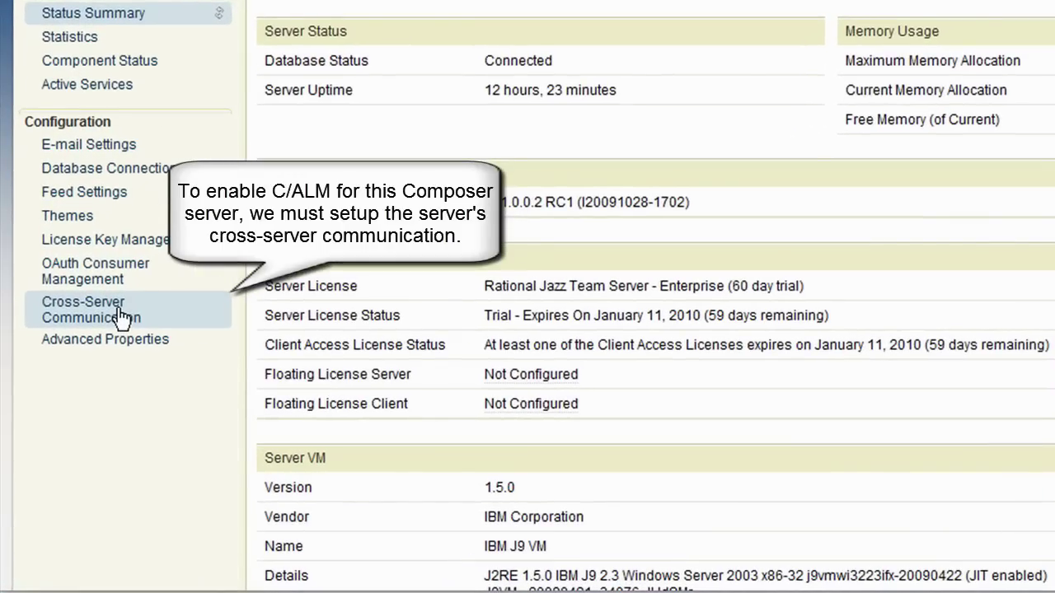
pyautogui.click(144, 369)
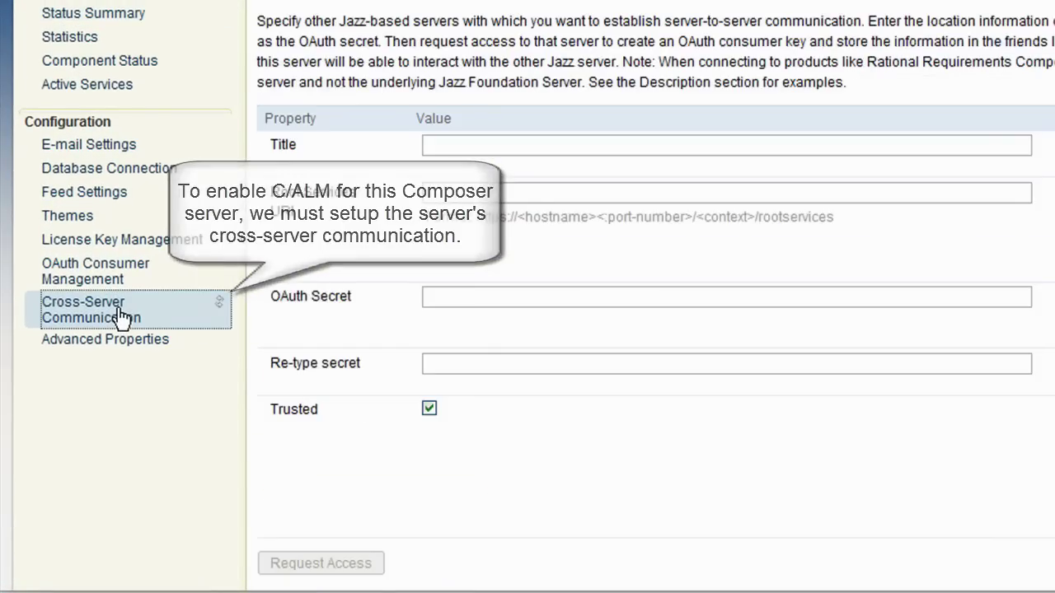
pyautogui.click(463, 144)
pyautogui.write('RTC')
pyautogui.press('Tab')
pyautogui.write('ht')
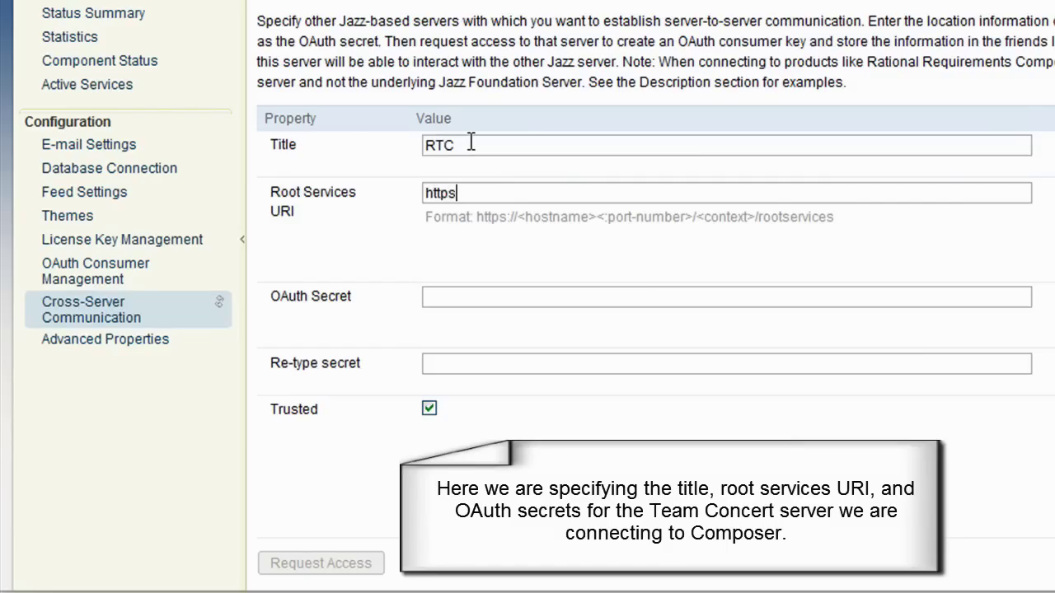
pyautogui.write('tps://rtc.ibm.com:9433')
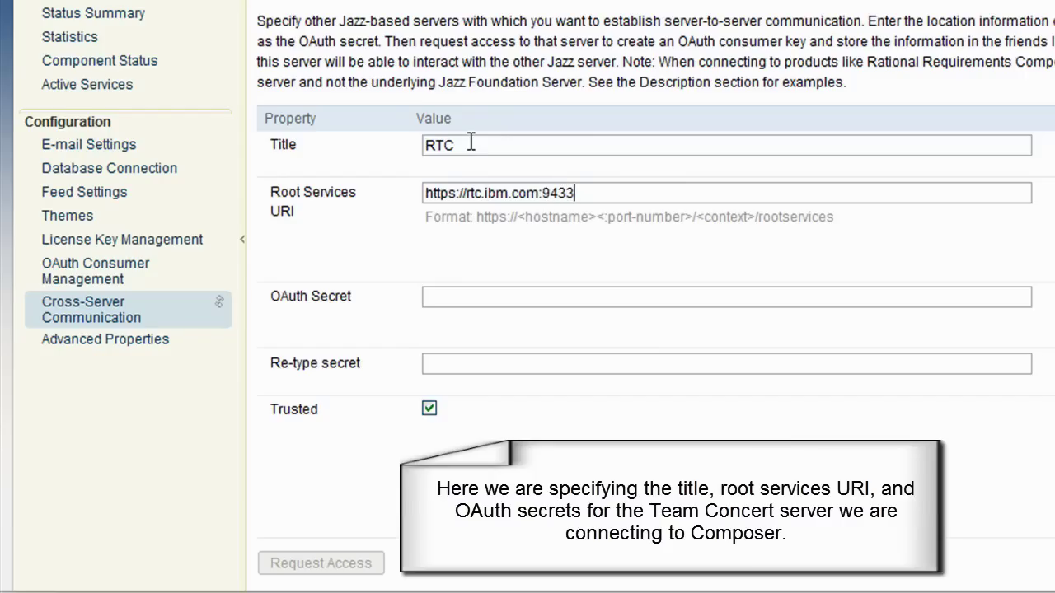
pyautogui.write('/jazz/rootservices')
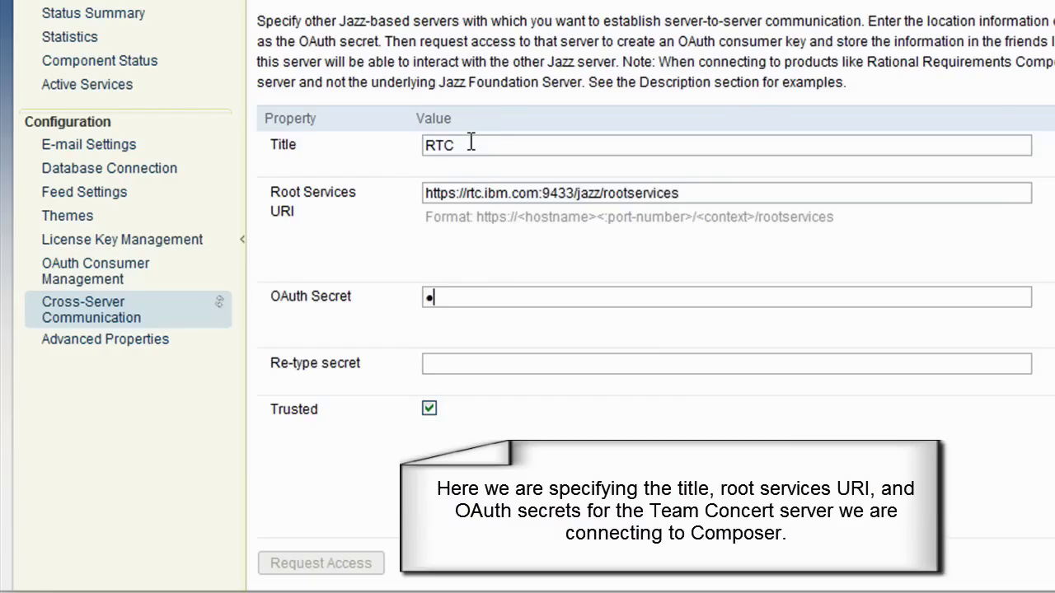
pyautogui.write('•••')
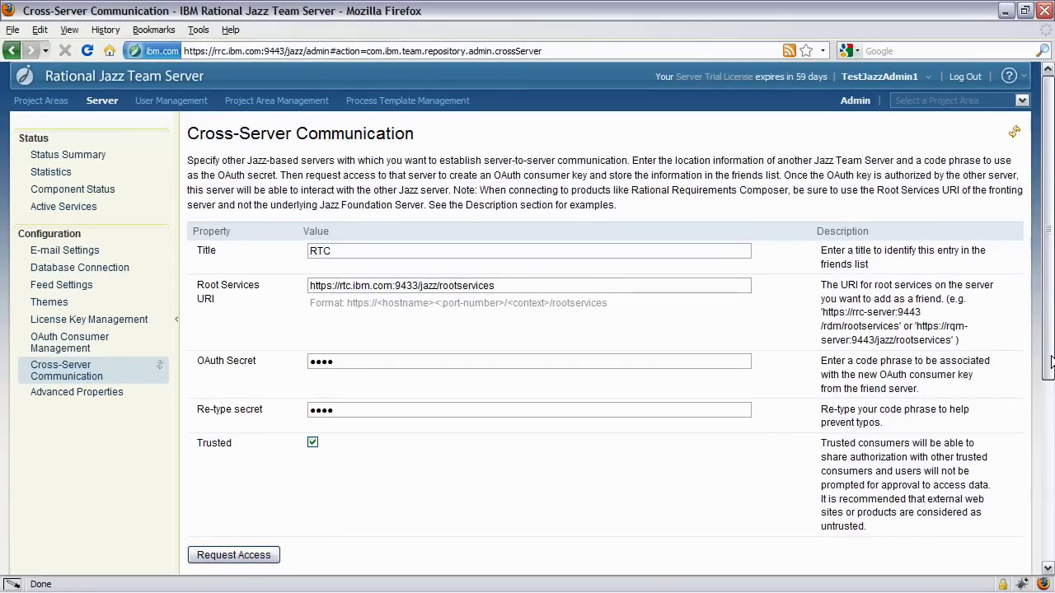
pyautogui.scroll(-3, 1051, 400)
pyautogui.moveTo(1051, 400); pyautogui.dragTo(1051, 511)
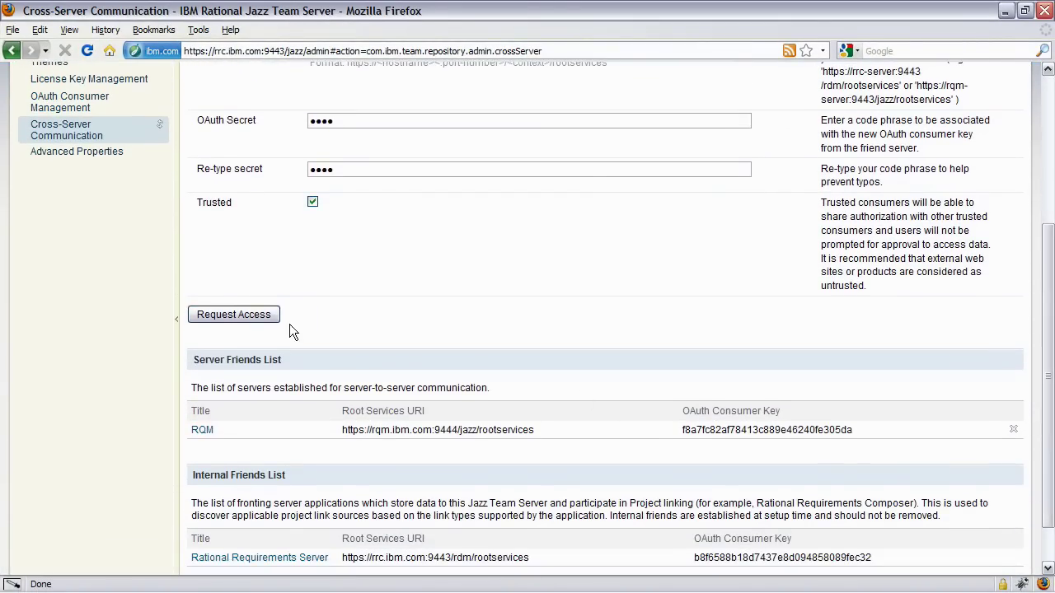
pyautogui.click(233, 315)
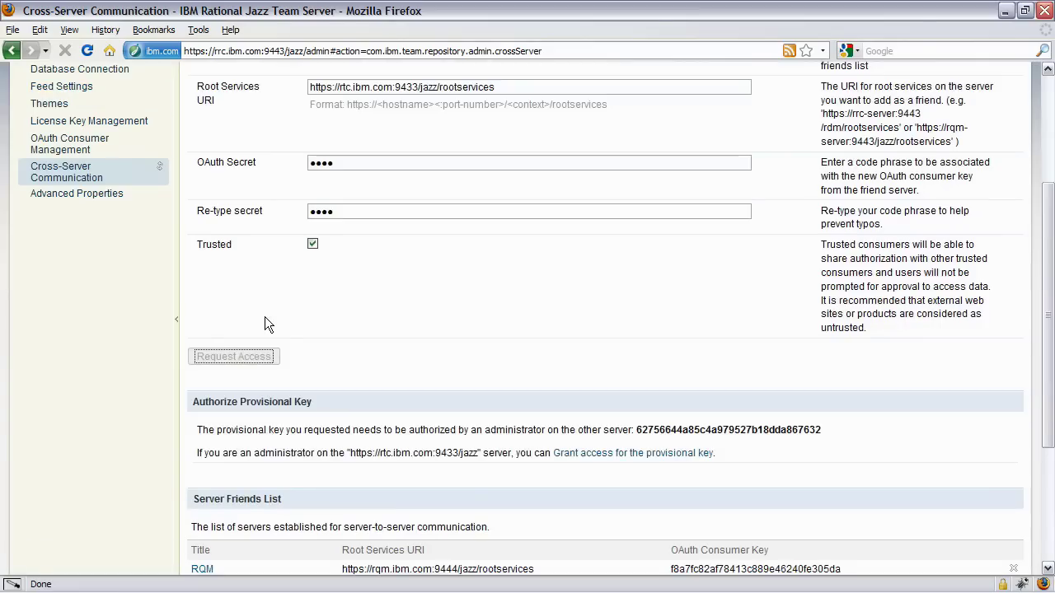
pyautogui.moveTo(1049, 363); pyautogui.dragTo(1049, 414)
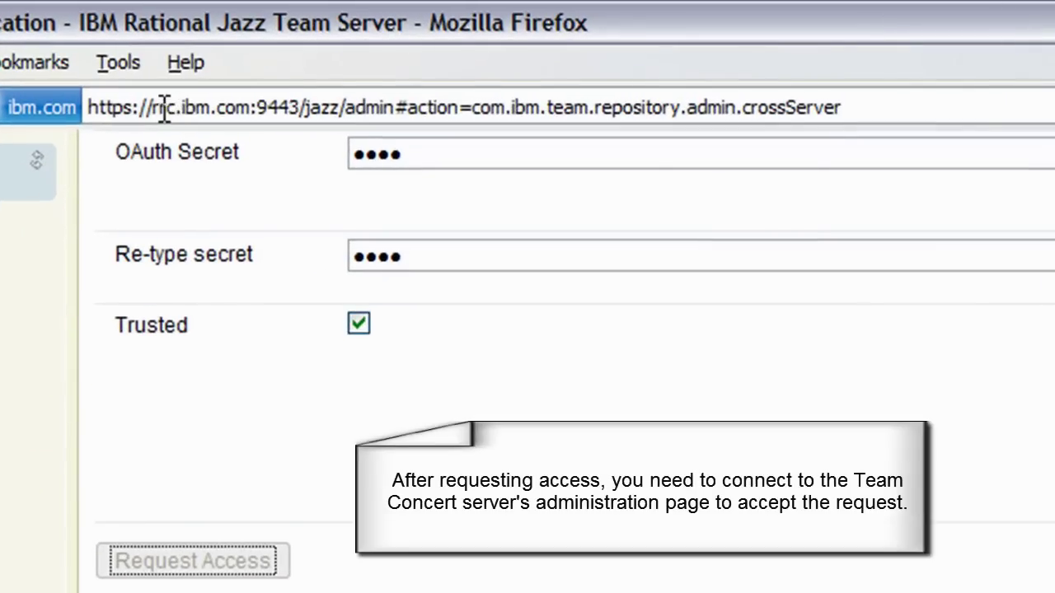
pyautogui.click(222, 51)
pyautogui.click(170, 111)
pyautogui.press('BackSpace')
pyautogui.press('BackSpace')
pyautogui.press('BackSpace')
pyautogui.write('t')
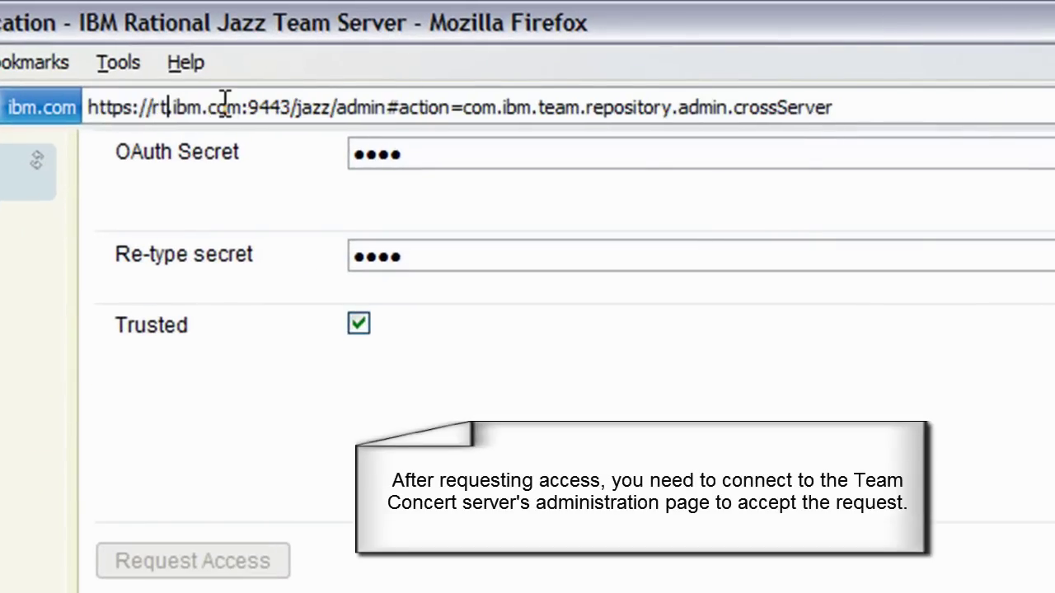
pyautogui.write('c.')
pyautogui.click(282, 106)
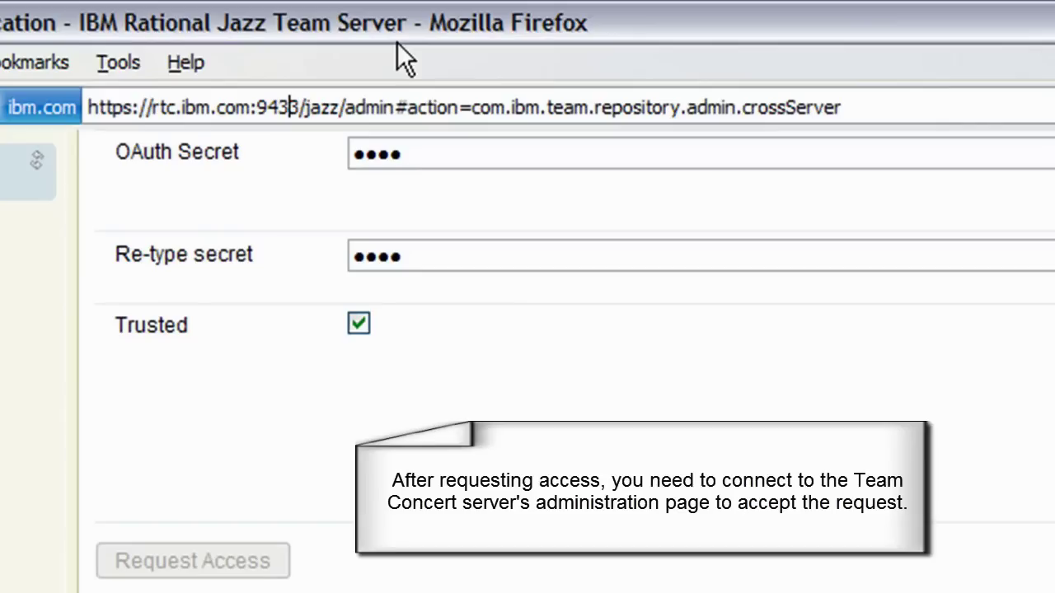
pyautogui.moveTo(396, 107); pyautogui.dragTo(890, 90)
pyautogui.press('BackSpace')
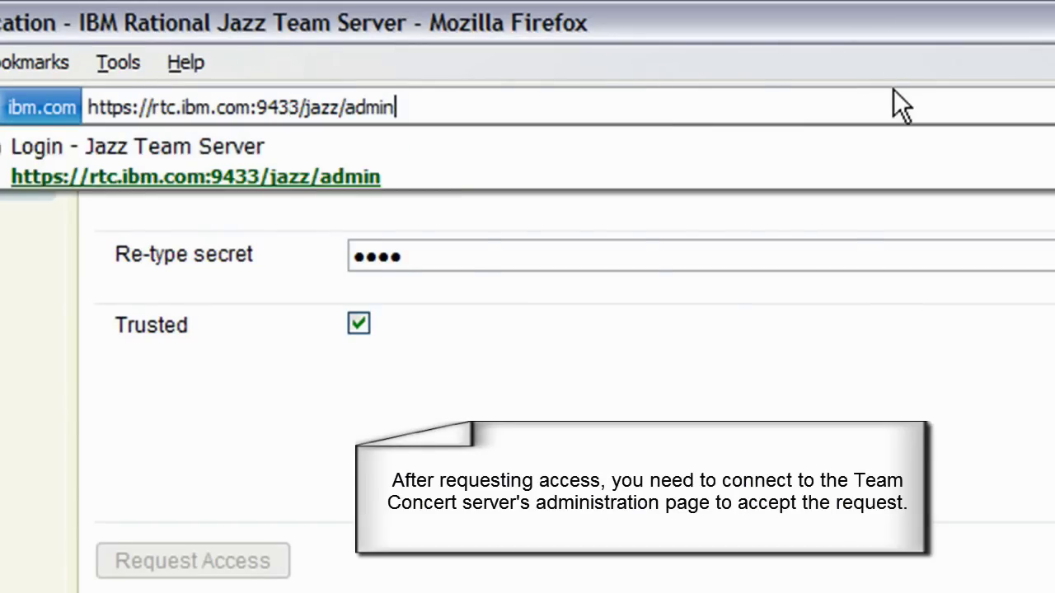
pyautogui.click(768, 106)
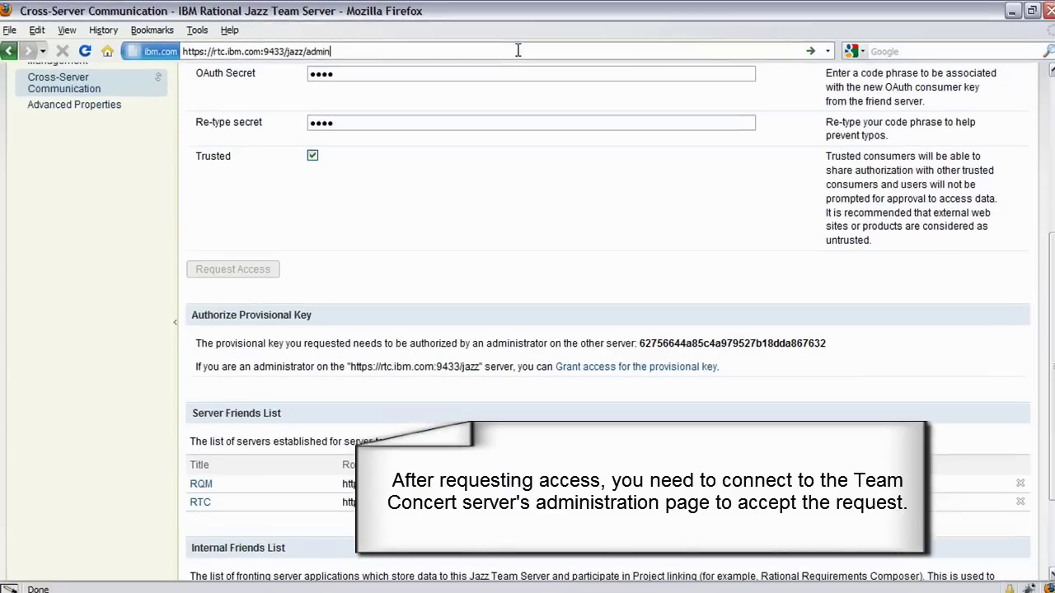
pyautogui.press('Return')
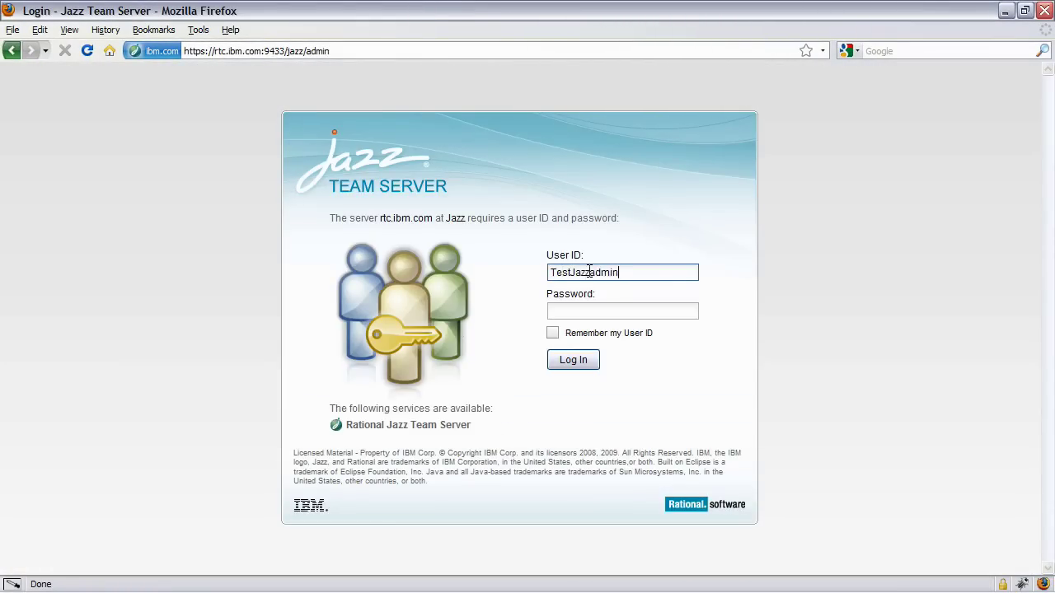
# - Log in to the RTC admin console with the administrator user ID and password
pyautogui.press('BackSpace')
pyautogui.doubleClick(590, 272)
pyautogui.click(590, 311)
pyautogui.write('TestJazzAdmin1')
pyautogui.click(579, 359)
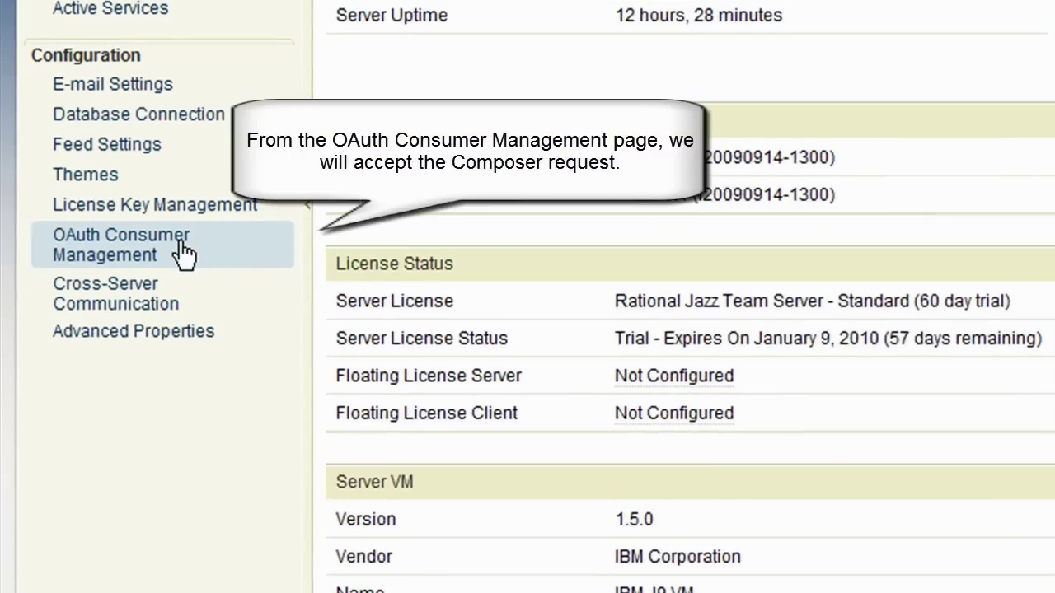
# - Approve the rrc.ibm.com provisional key in OAuth Consumer Management and save
pyautogui.click(185, 254)
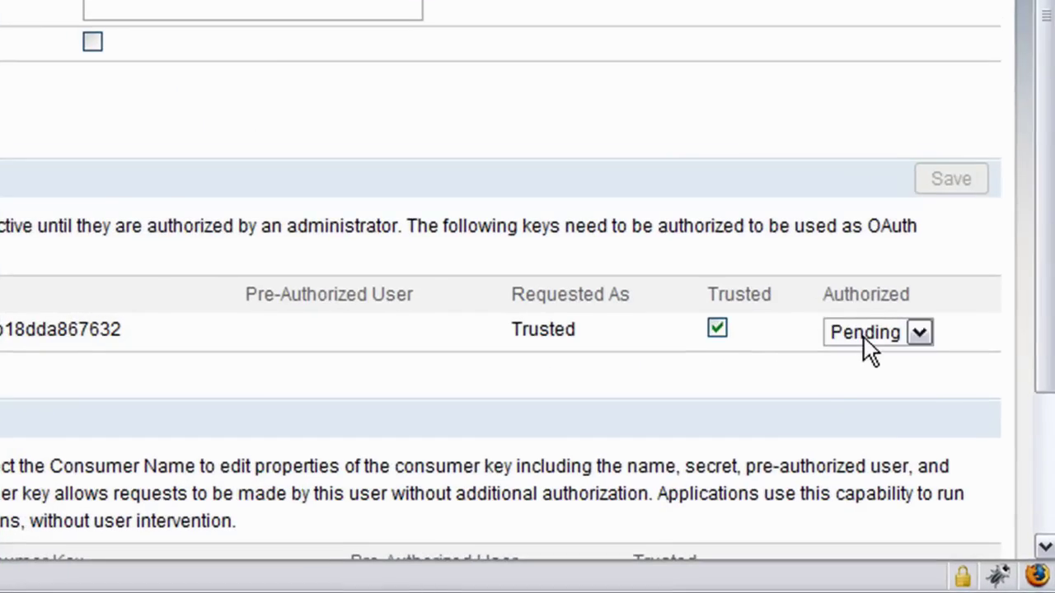
pyautogui.click(864, 337)
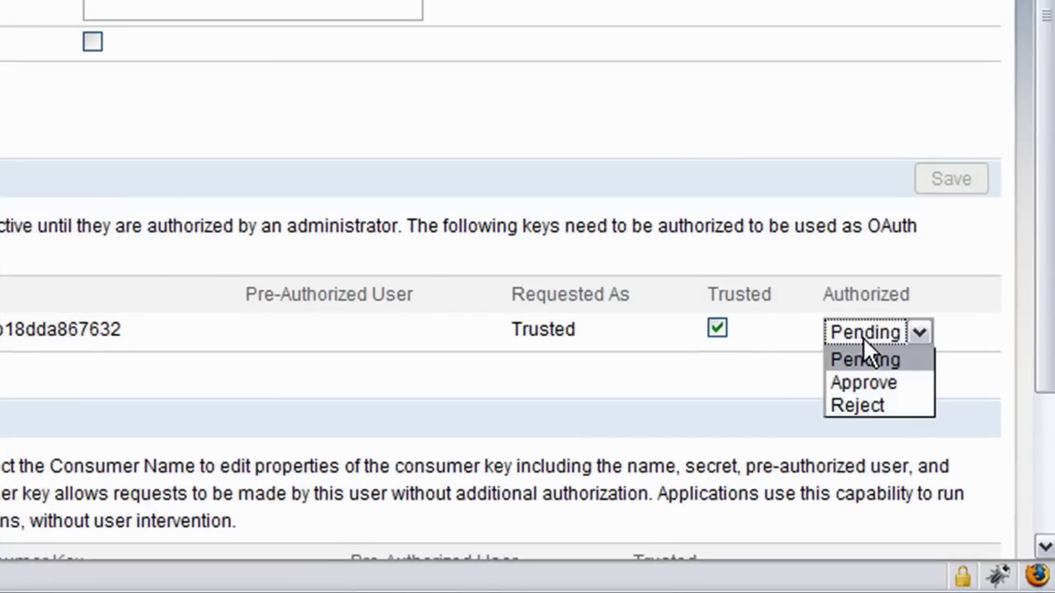
pyautogui.click(864, 383)
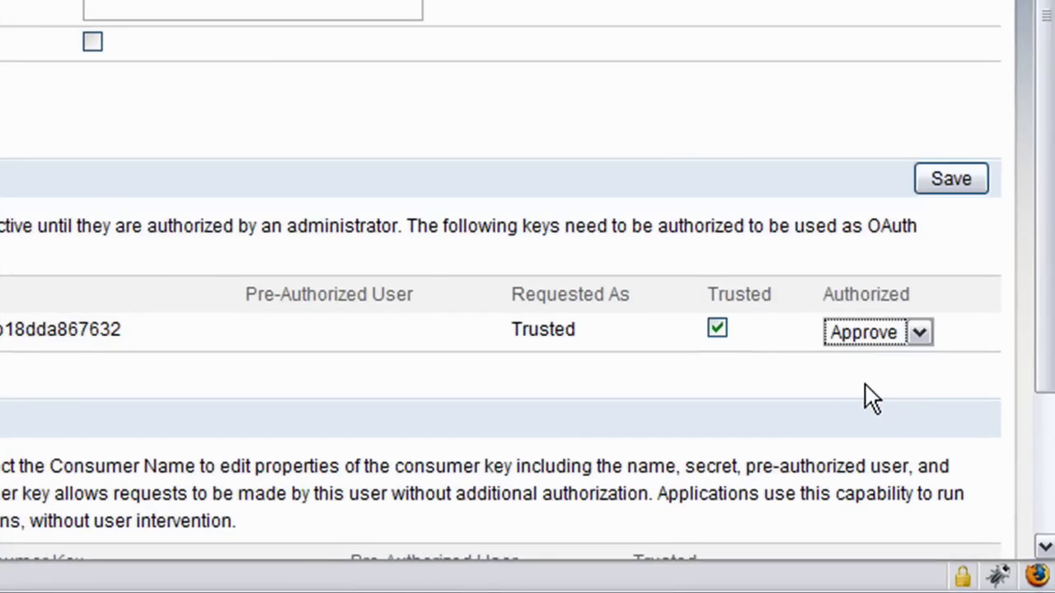
pyautogui.click(950, 183)
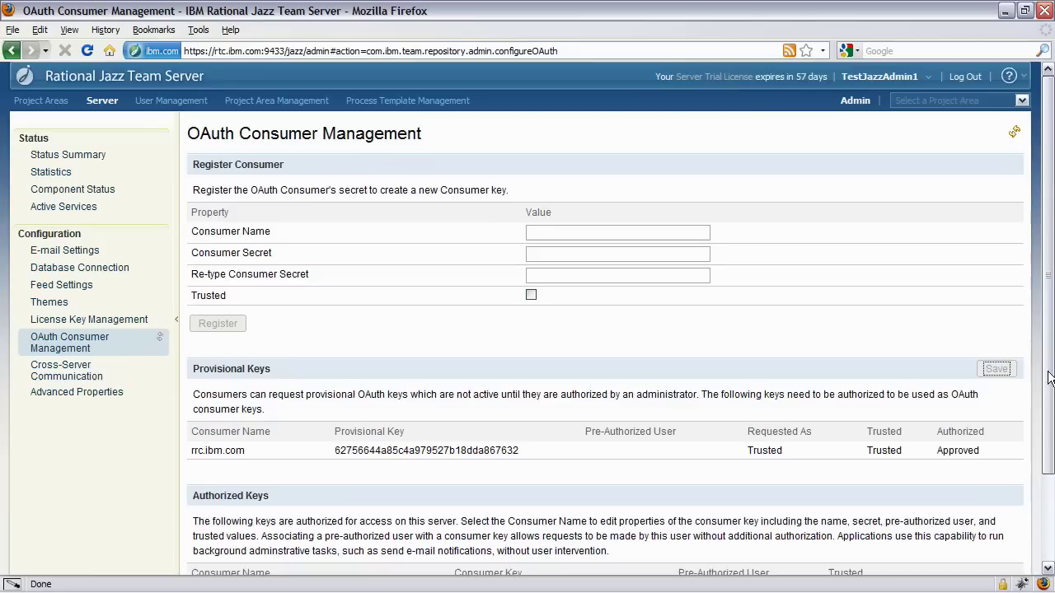
pyautogui.scroll(-1, 1049, 413)
pyautogui.moveTo(1051, 445); pyautogui.dragTo(1051, 455)
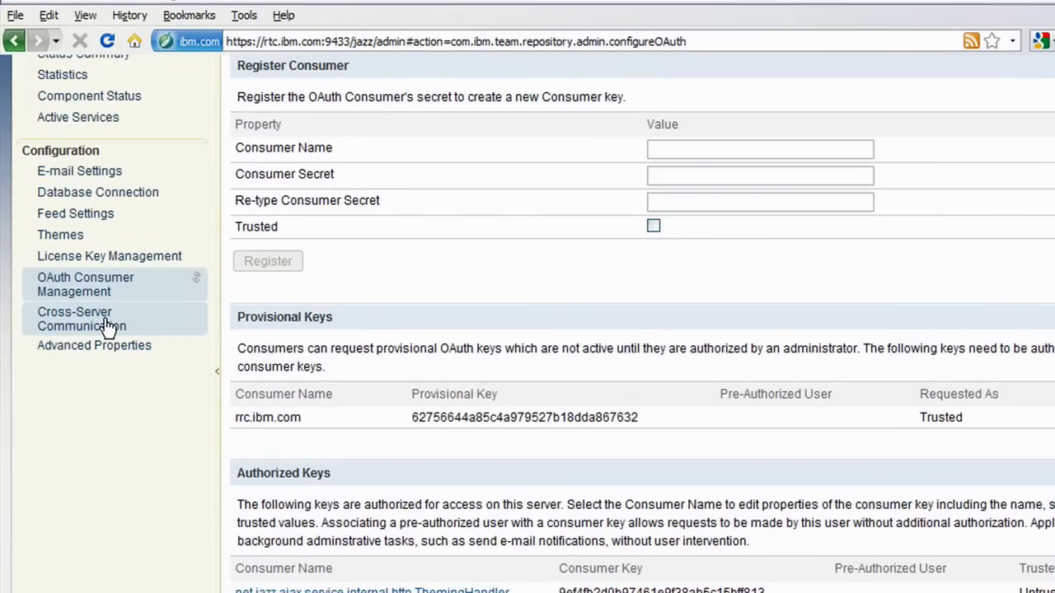
pyautogui.click(97, 313)
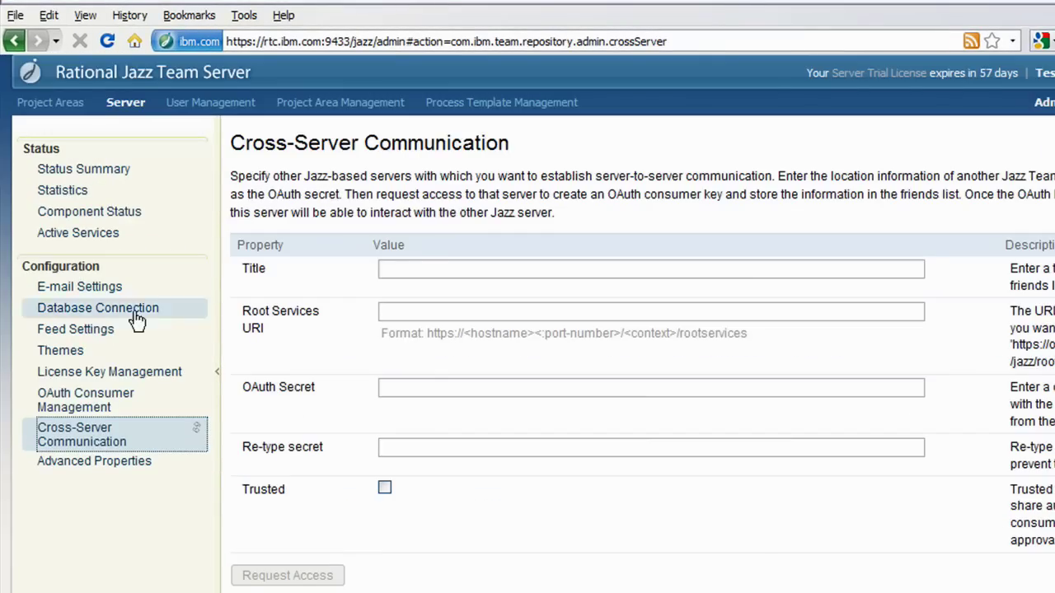
pyautogui.click(420, 265)
pyautogui.write('RRC')
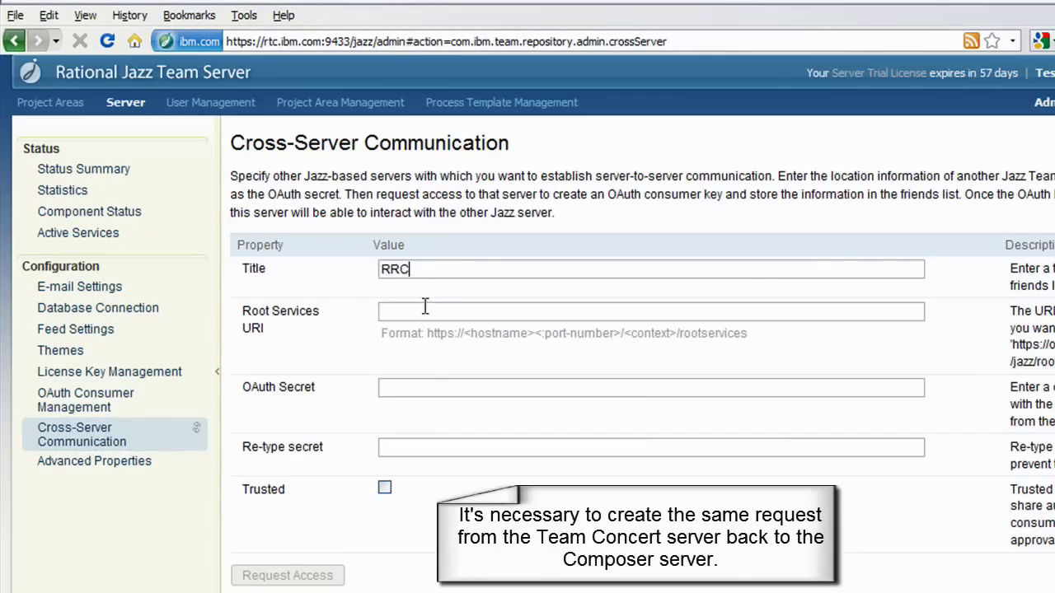
pyautogui.click(445, 310)
pyautogui.write('https://rrc.ibm.com:9443/rdm')
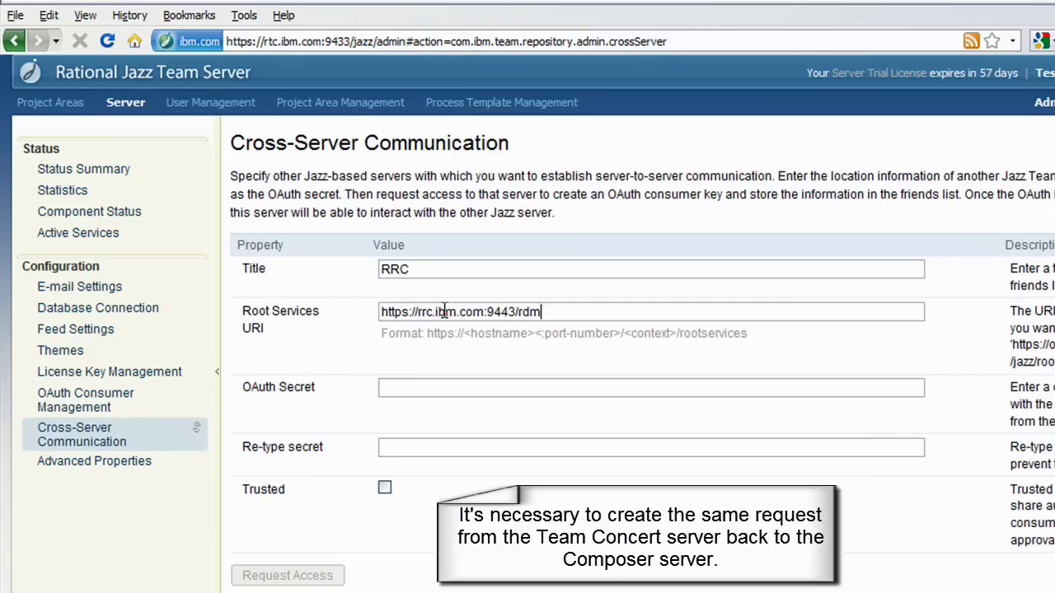
pyautogui.write('/rootservices')
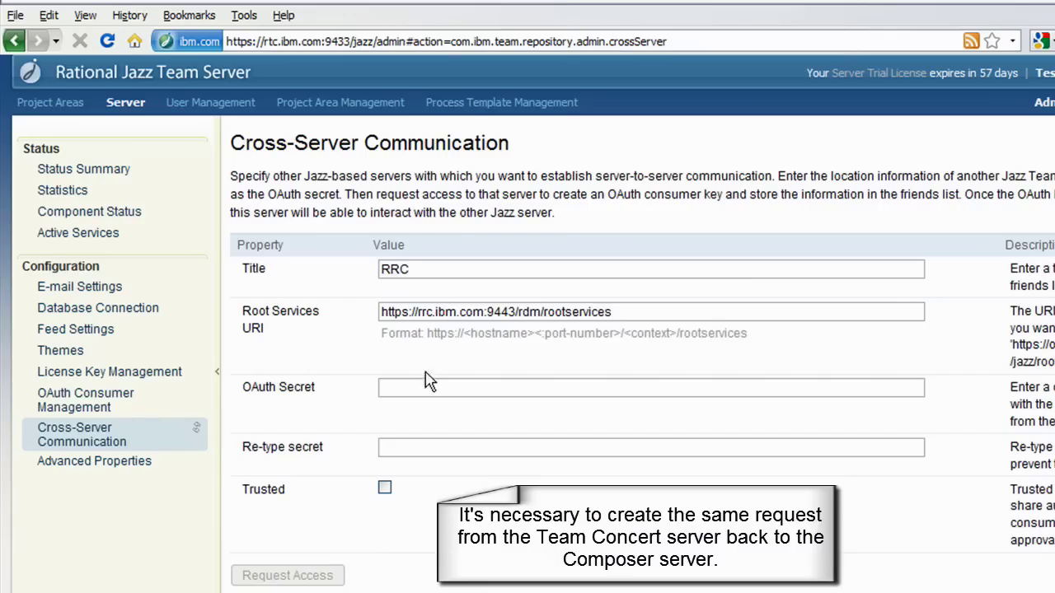
pyautogui.click(429, 388)
pyautogui.click(386, 490)
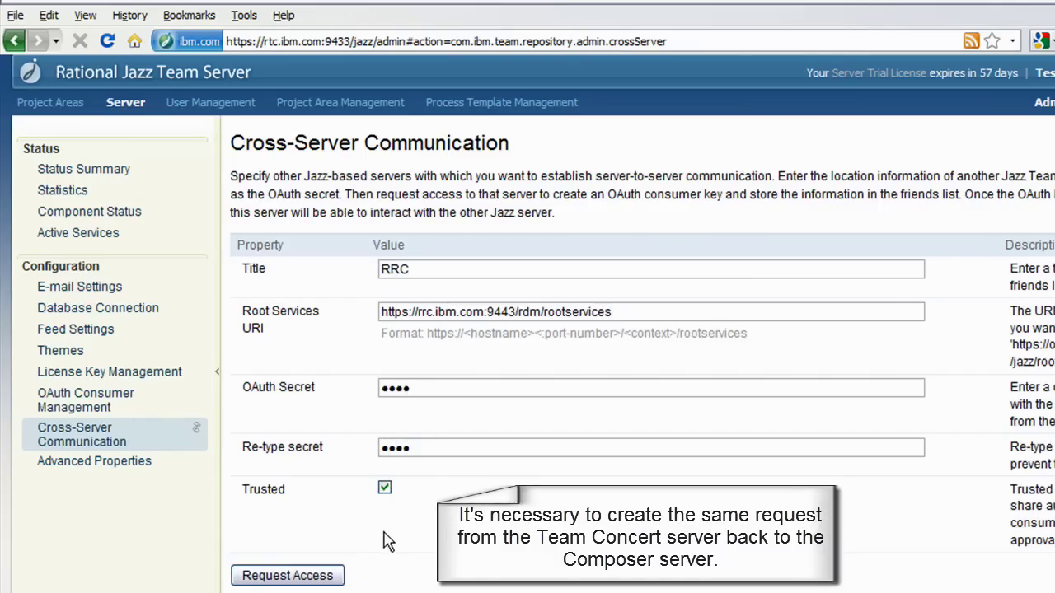
pyautogui.click(332, 572)
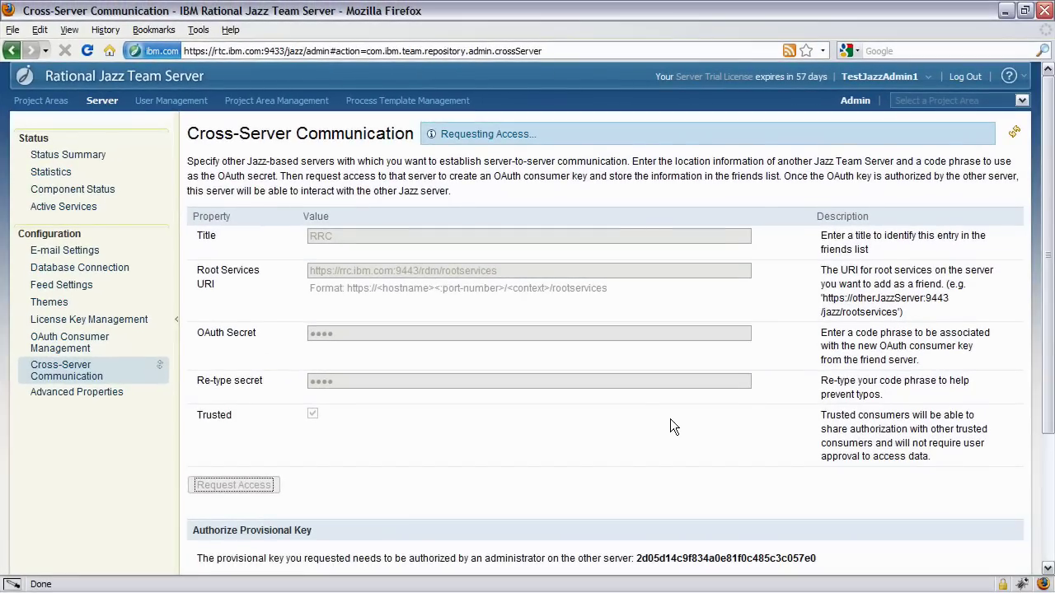
# - Switch the browser to the Composer server's admin page at rrc.ibm.com:9443
pyautogui.moveTo(1049, 232); pyautogui.dragTo(1049, 358)
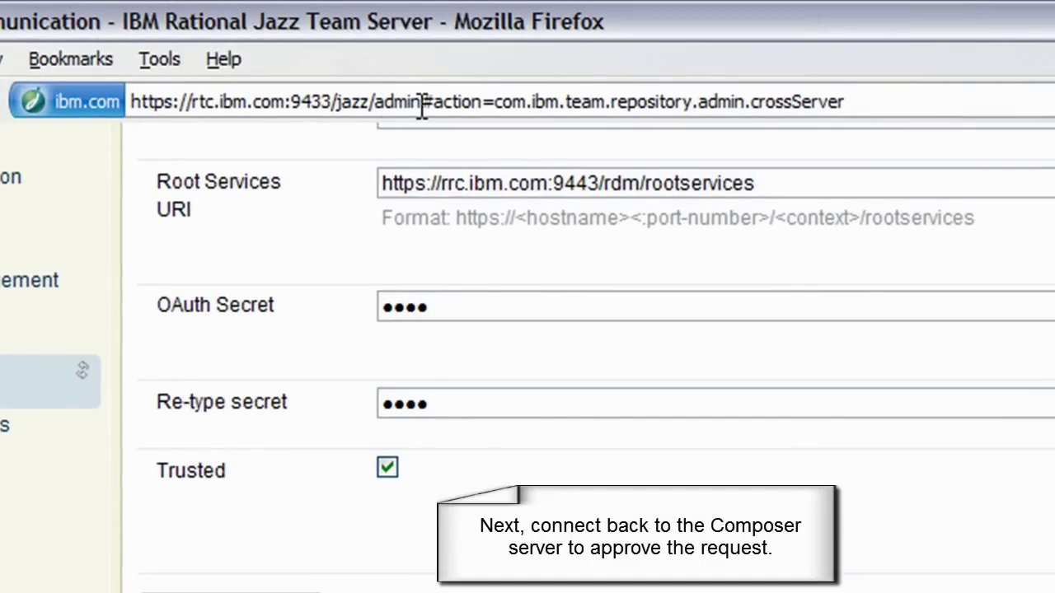
pyautogui.moveTo(421, 101); pyautogui.dragTo(866, 116)
pyautogui.press('BackSpace')
pyautogui.press('Escape')
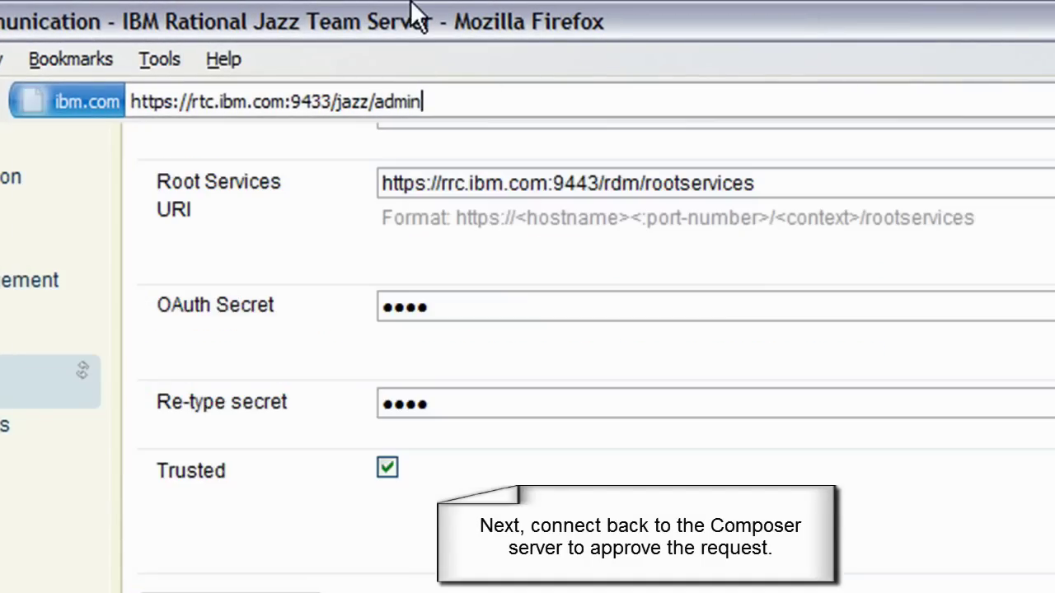
pyautogui.click(319, 101)
pyautogui.press('BackSpace')
pyautogui.write('4')
pyautogui.press('Left')
pyautogui.press('Left')
pyautogui.press('Left')
pyautogui.press('Left')
pyautogui.press('Left')
pyautogui.press('Left')
pyautogui.press('Left')
pyautogui.press('Left')
pyautogui.press('Left')
pyautogui.press('Left')
pyautogui.press('Left')
pyautogui.press('Left')
pyautogui.press('Left')
pyautogui.press('BackSpace')
pyautogui.write('r')
pyautogui.press('BackSpace')
pyautogui.press('BackSpace')
pyautogui.write('rr')
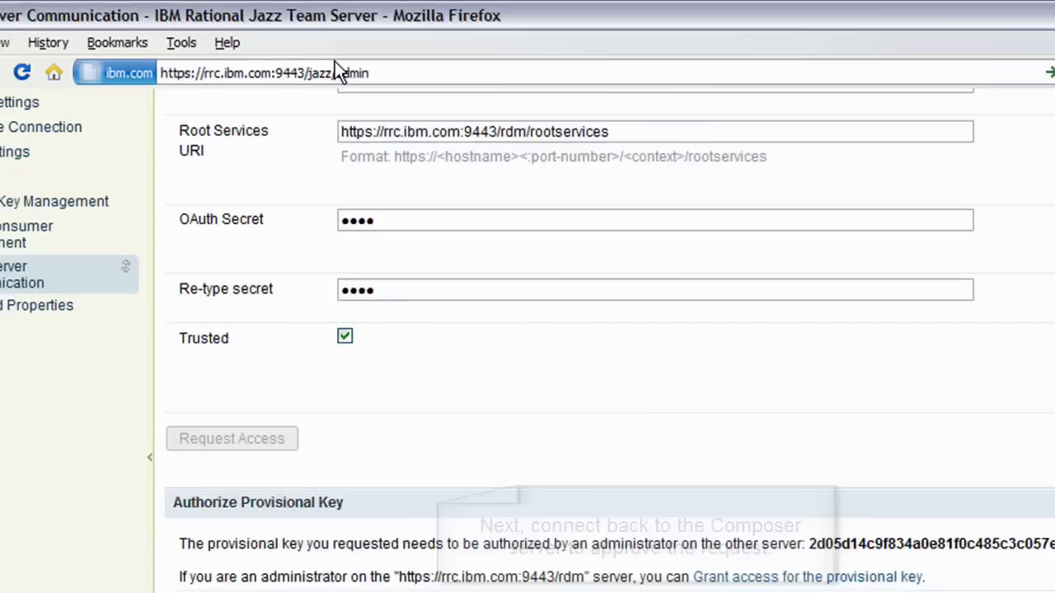
pyautogui.press('Return')
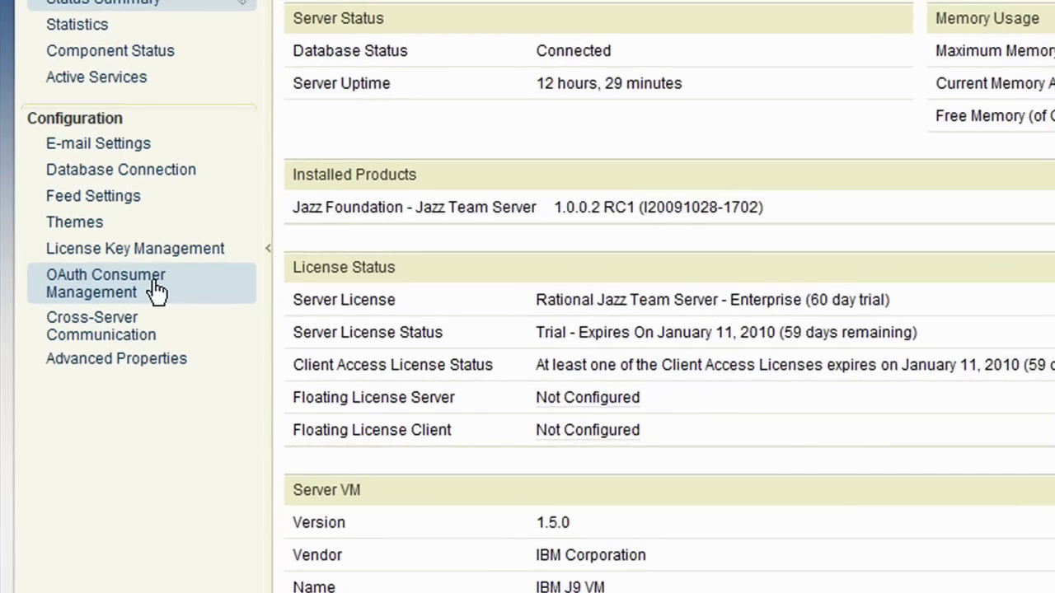
# - Approve the rtc.ibm.com provisional key in OAuth Consumer Management and save
pyautogui.click(136, 314)
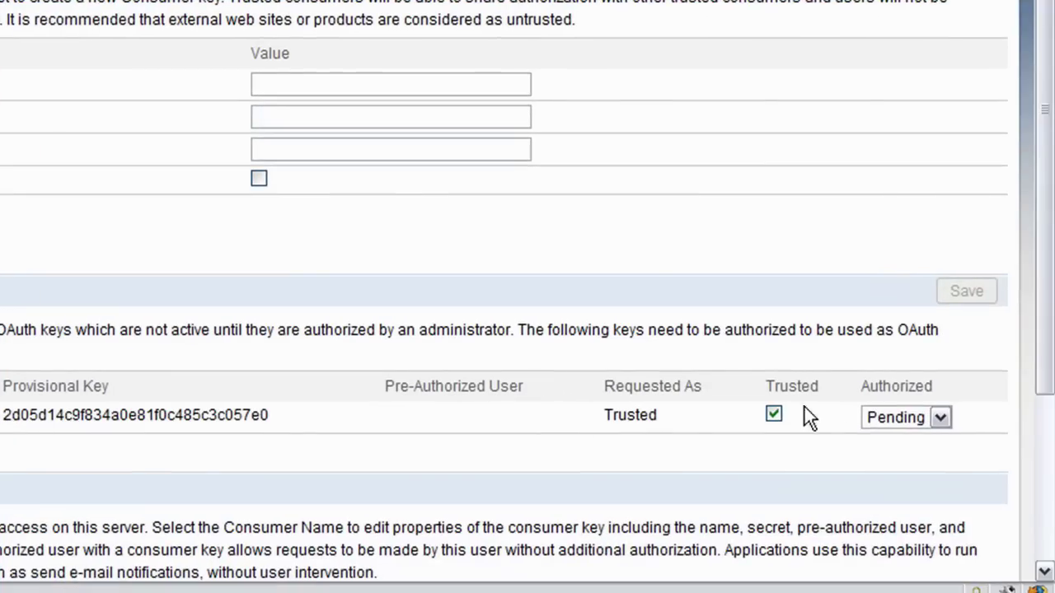
pyautogui.click(886, 424)
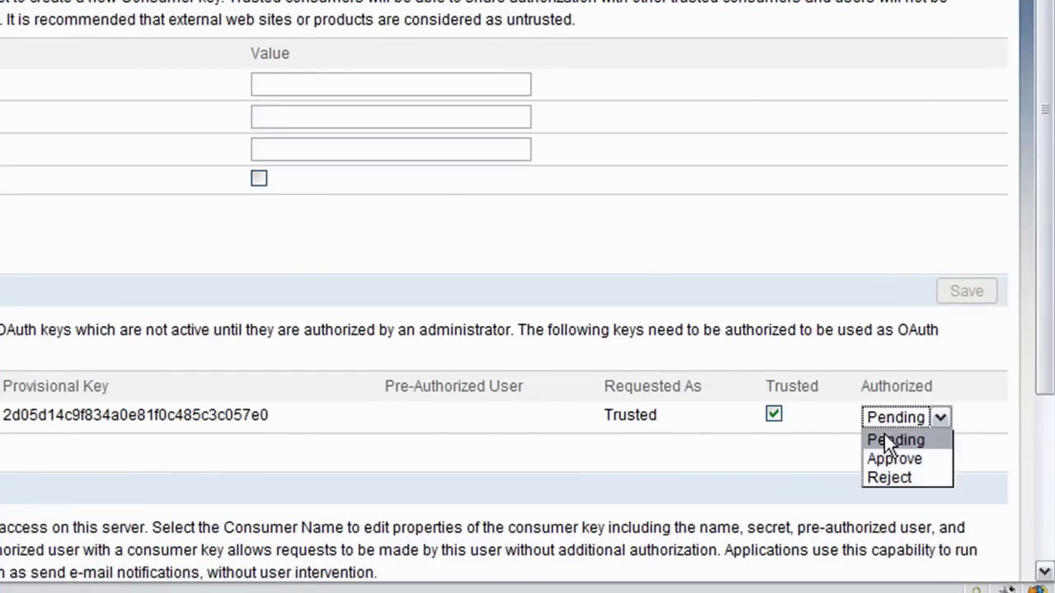
pyautogui.click(885, 463)
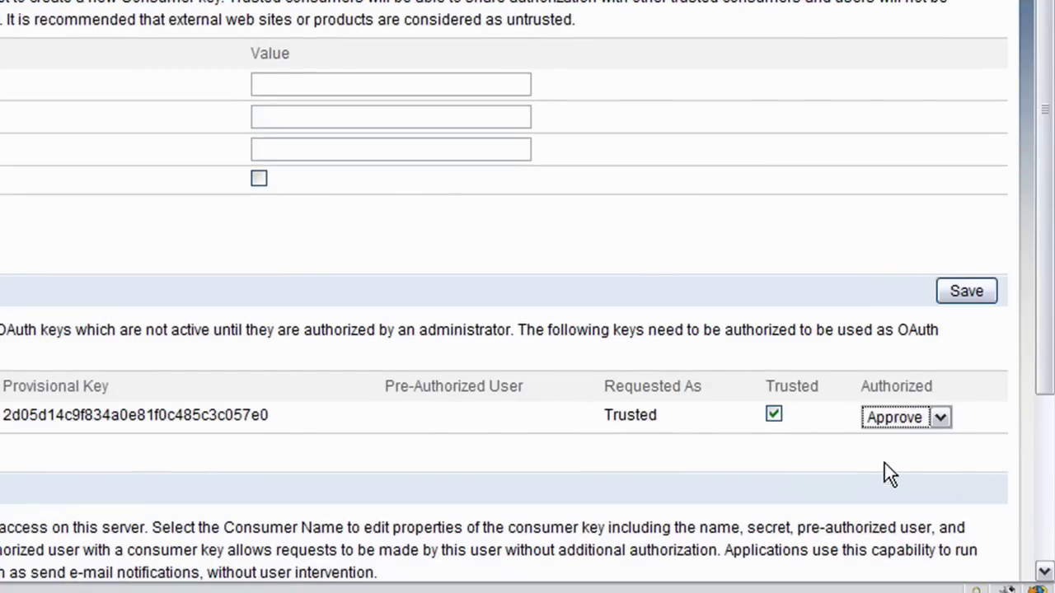
pyautogui.click(970, 289)
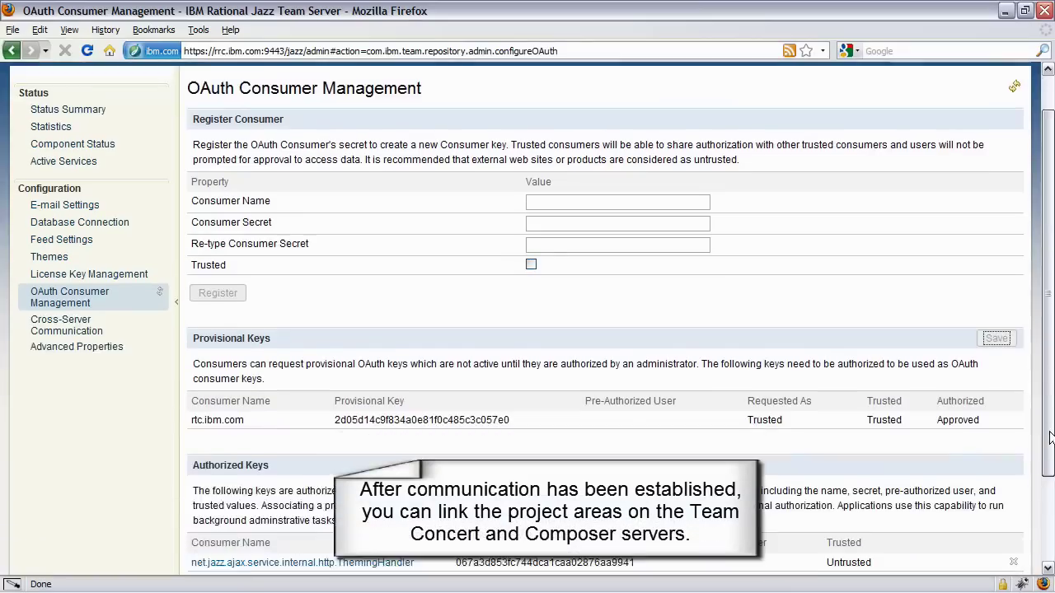
pyautogui.scroll(-2, 1047, 383)
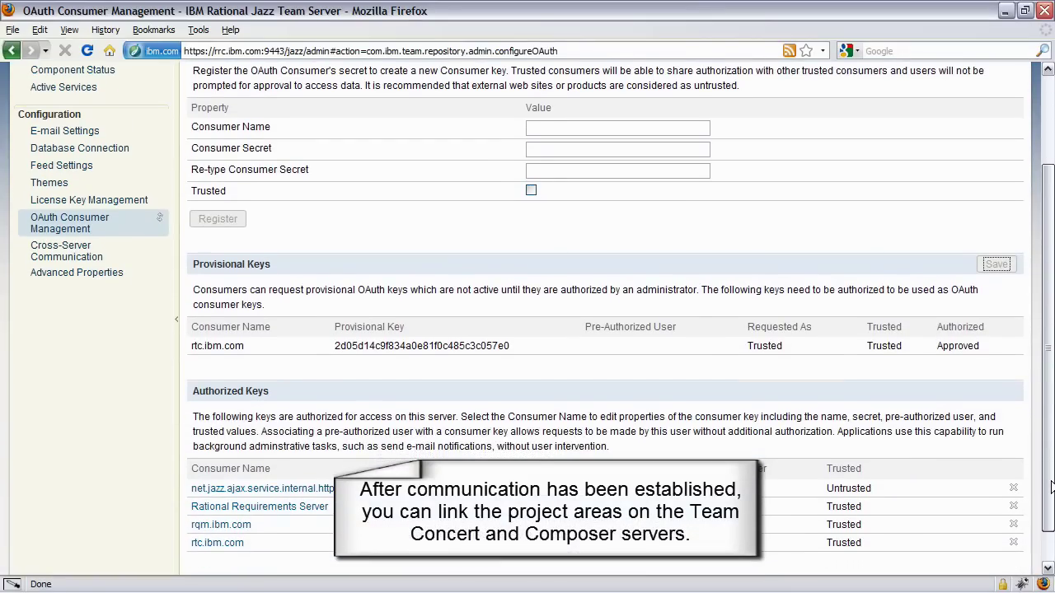
pyautogui.scroll(3, 1051, 486)
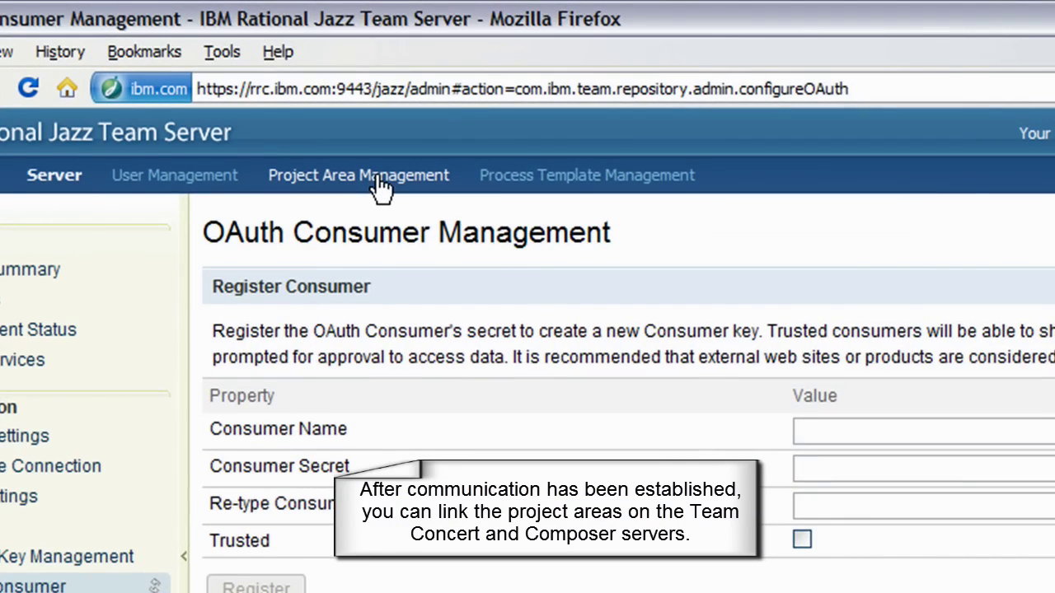
# - Link the Classic CD project area to RTC's Scrum Project as Implemented By, then save
pyautogui.click(286, 100)
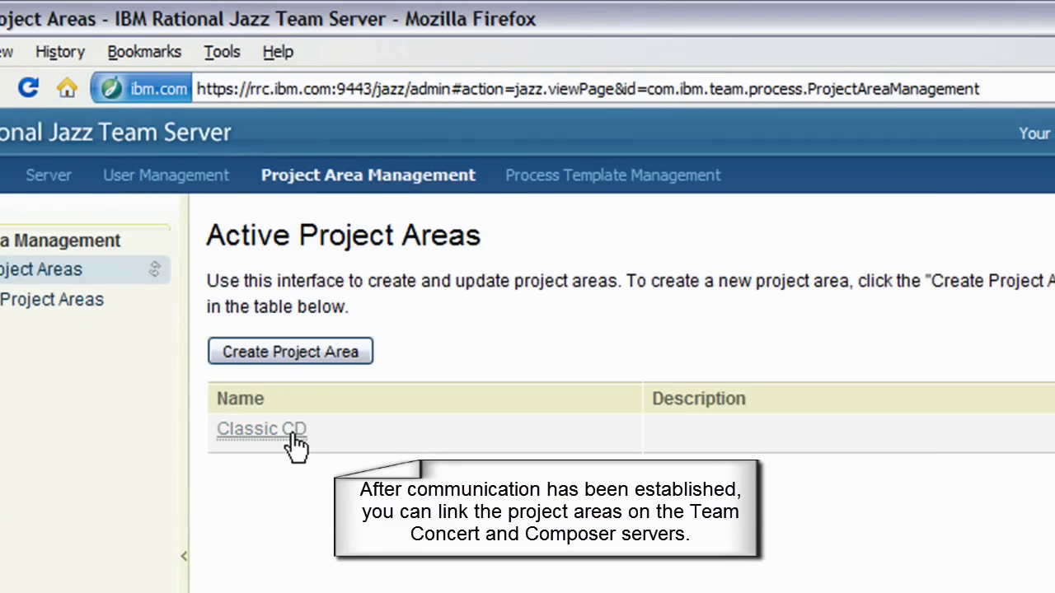
pyautogui.click(294, 435)
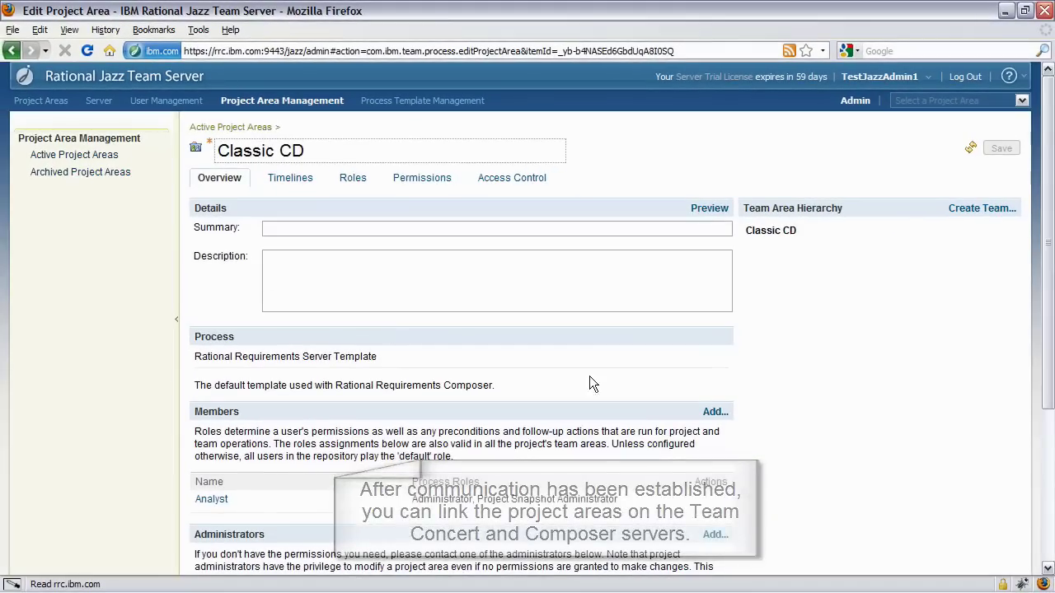
pyautogui.moveTo(1049, 367); pyautogui.dragTo(1050, 515)
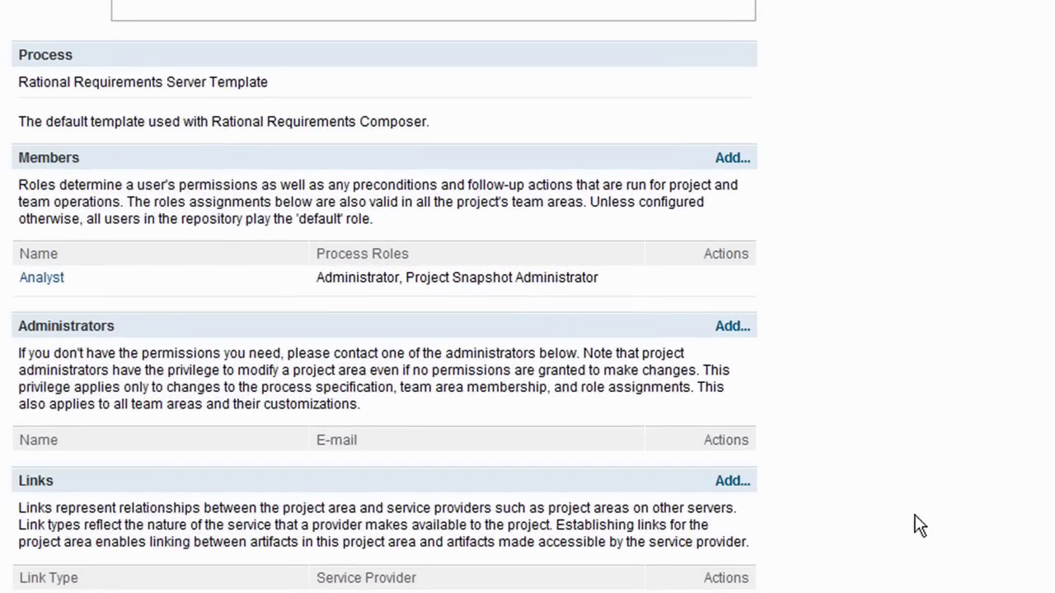
pyautogui.click(732, 482)
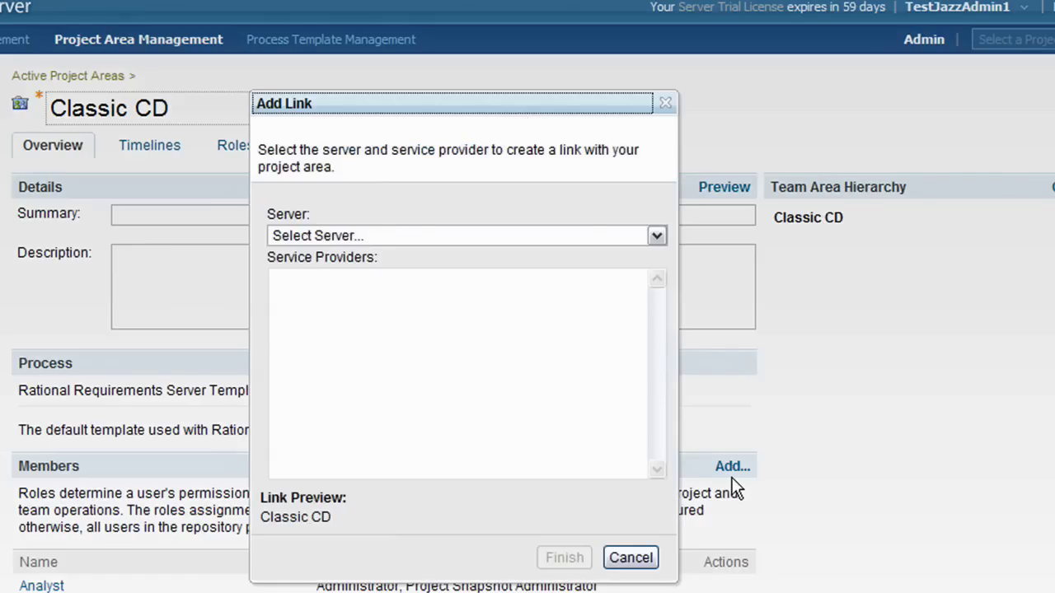
pyautogui.click(592, 239)
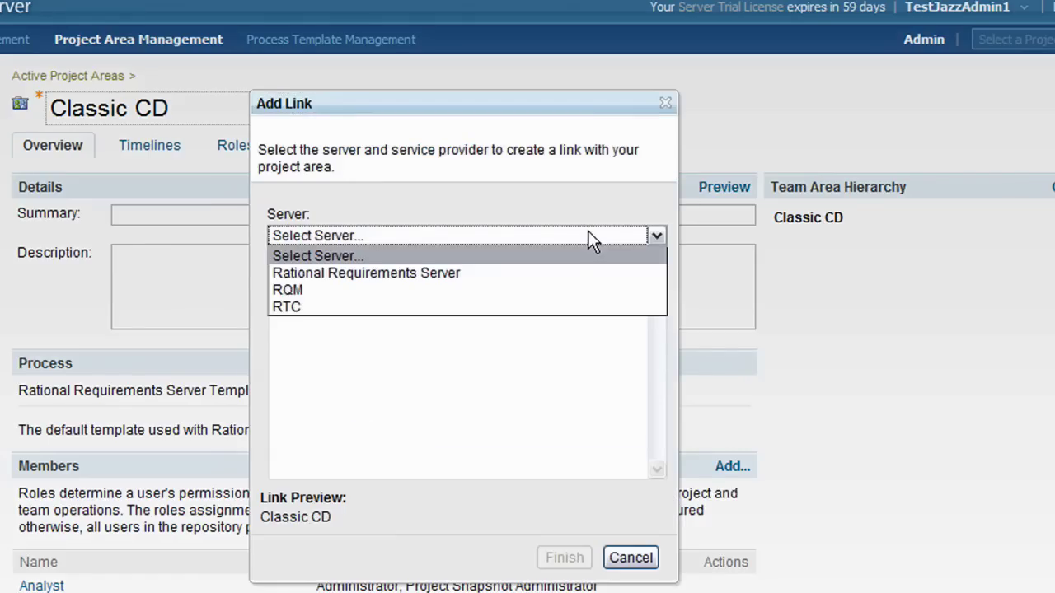
pyautogui.click(560, 307)
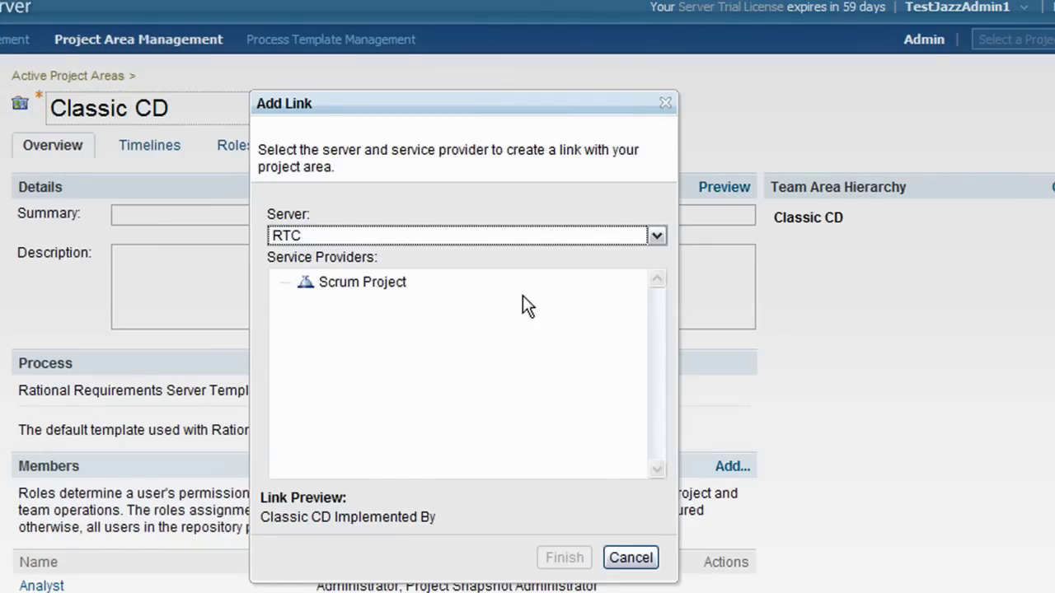
pyautogui.click(394, 286)
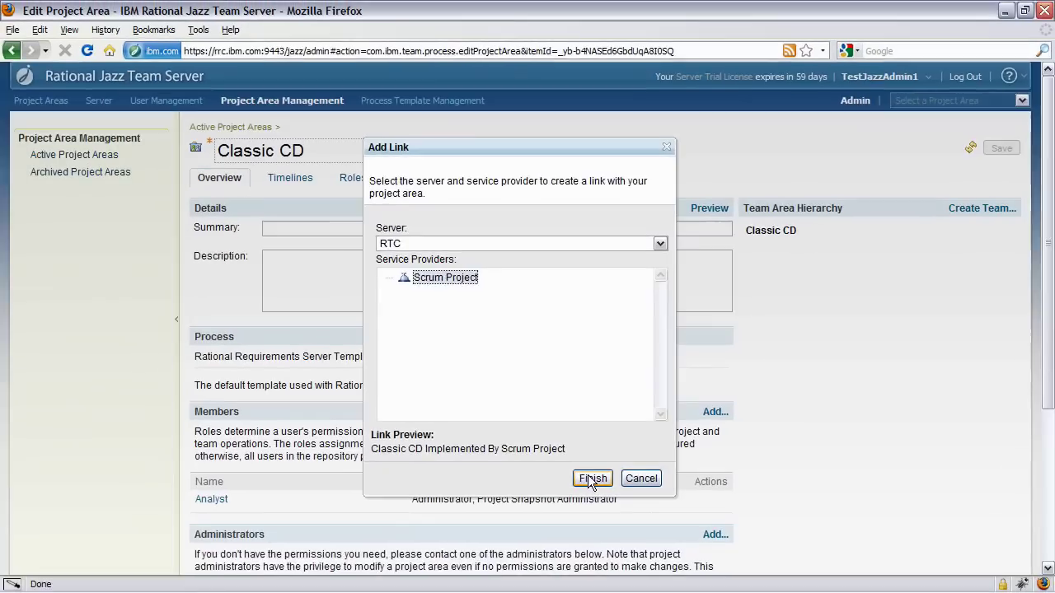
pyautogui.click(593, 479)
pyautogui.moveTo(1042, 419); pyautogui.dragTo(1050, 520)
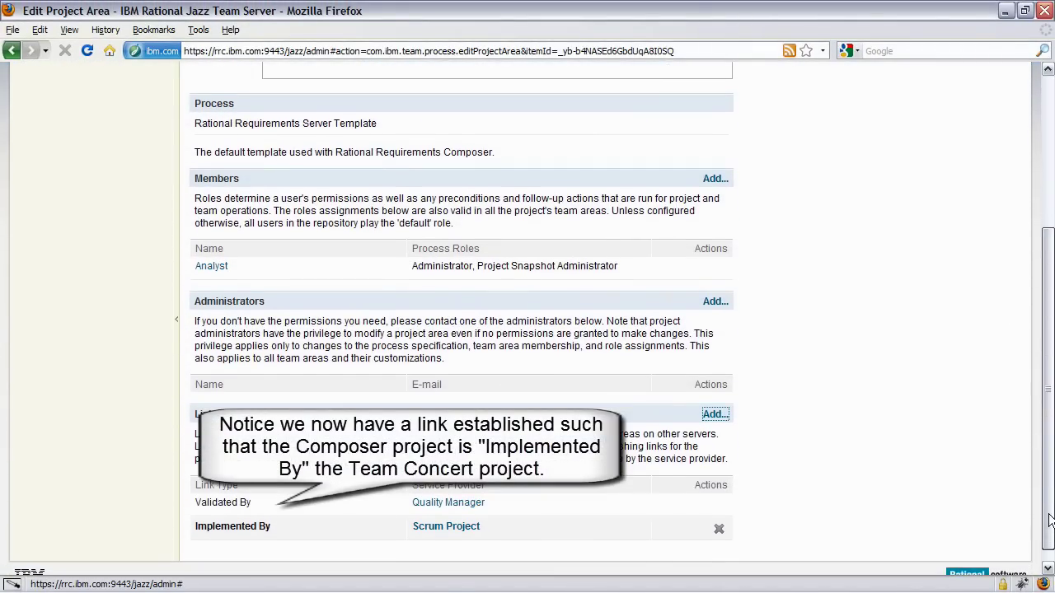
pyautogui.moveTo(1050, 520); pyautogui.dragTo(1049, 364)
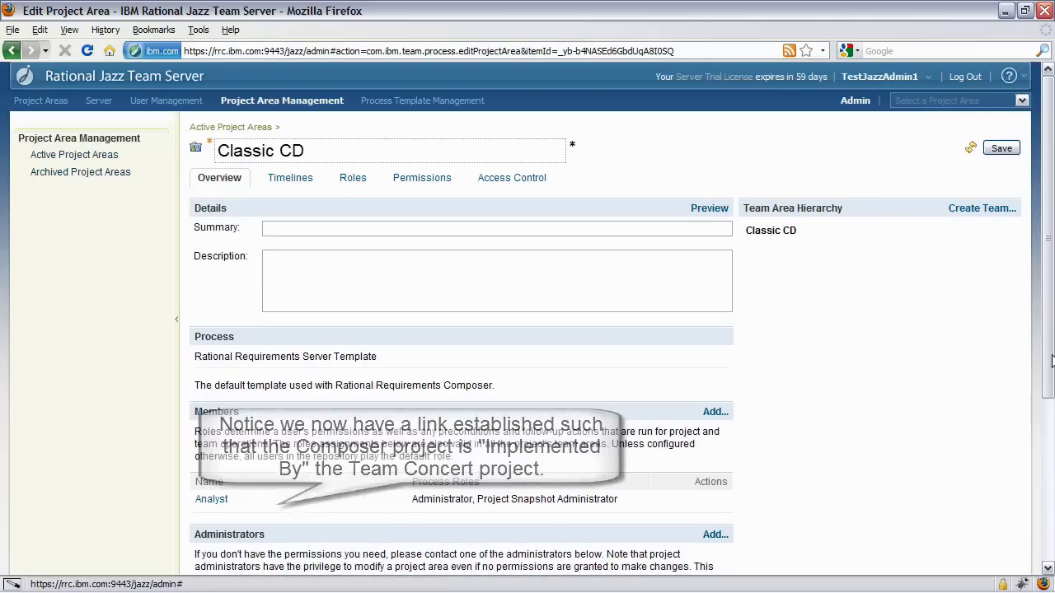
pyautogui.click(998, 152)
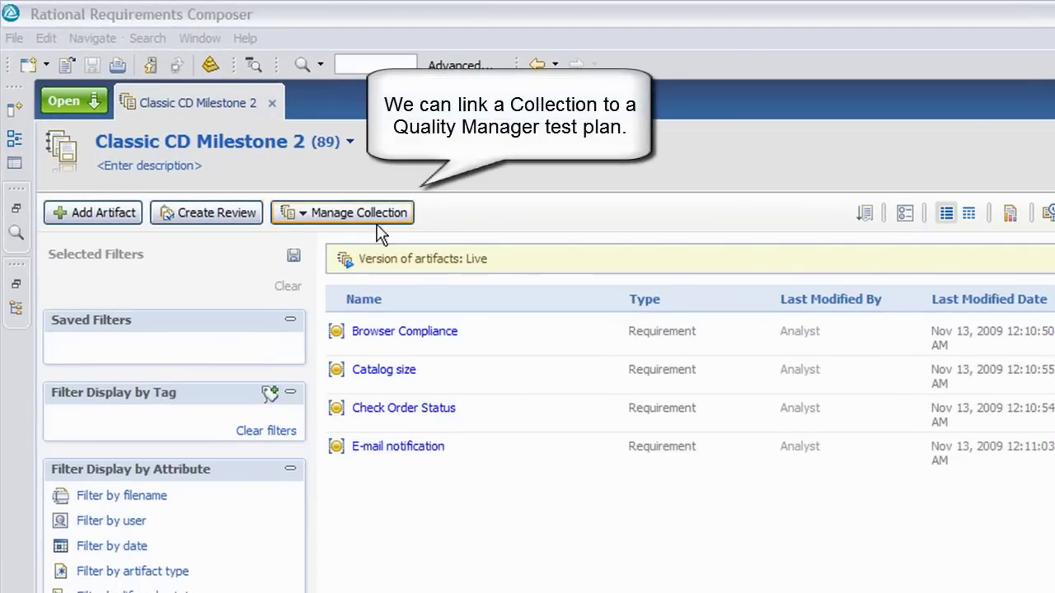
# - Choose Link to Test Plan from the Classic CD Milestone 2 collection's Manage Collection menu
pyautogui.click(350, 214)
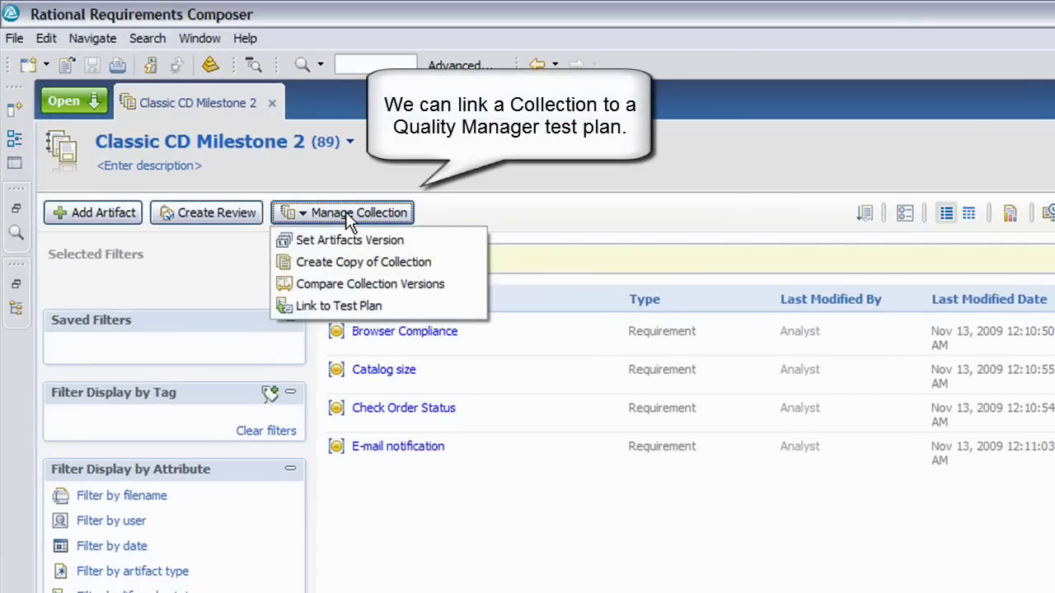
pyautogui.click(354, 308)
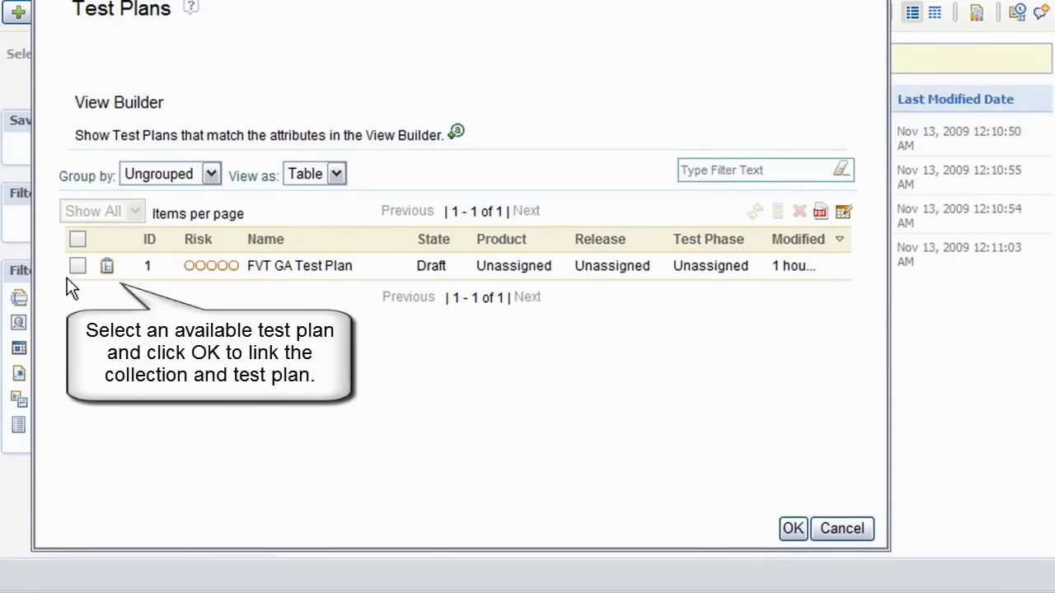
# - Select the FVT GA Test Plan and confirm the link
pyautogui.click(78, 266)
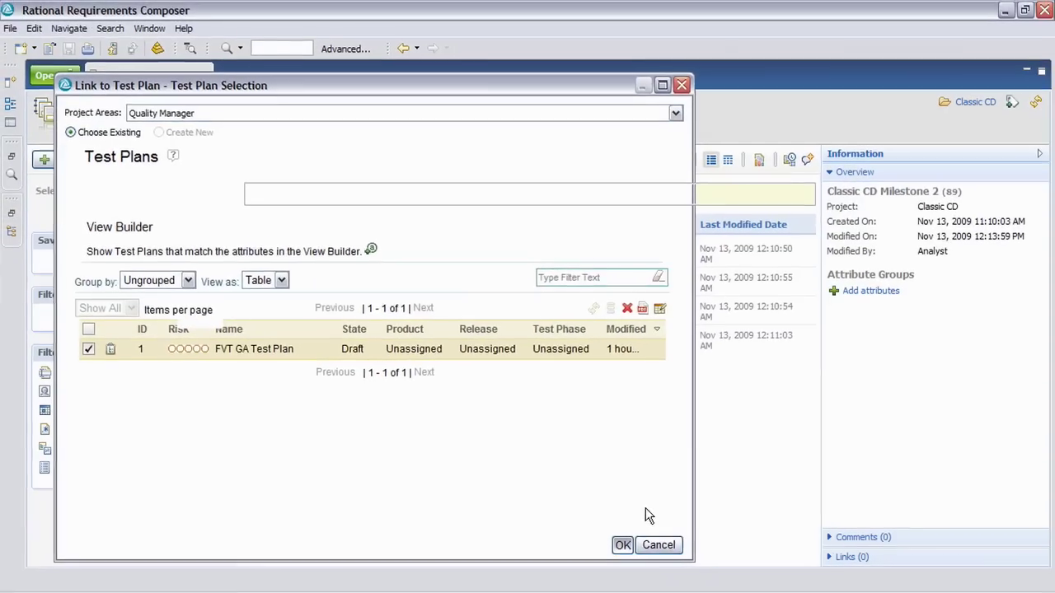
pyautogui.press('Return')
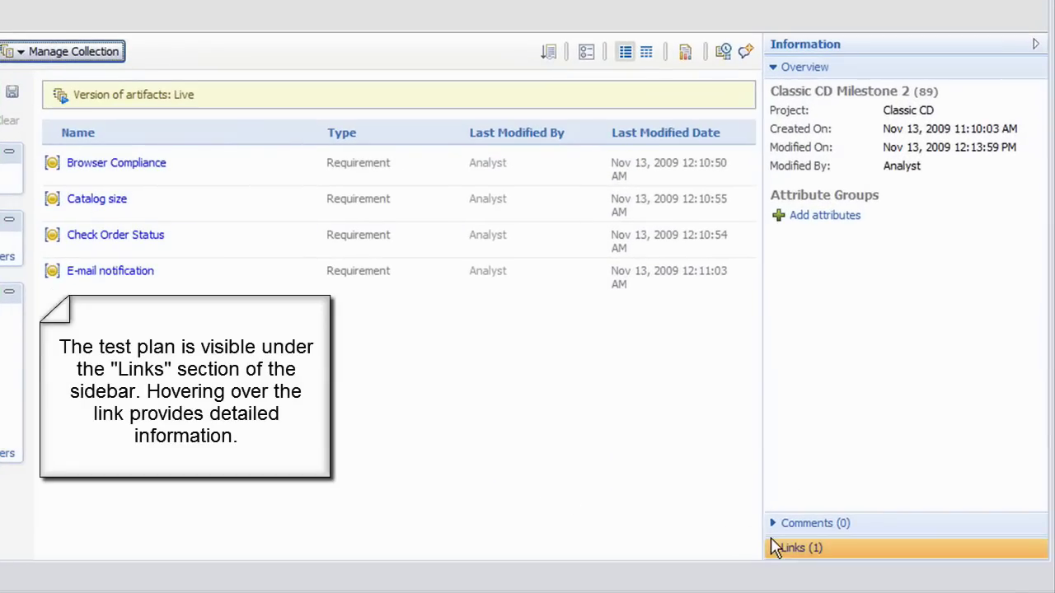
# - Expand the collection's Links, preview the FVT GA Test Plan's test cases, then close the preview
pyautogui.click(775, 548)
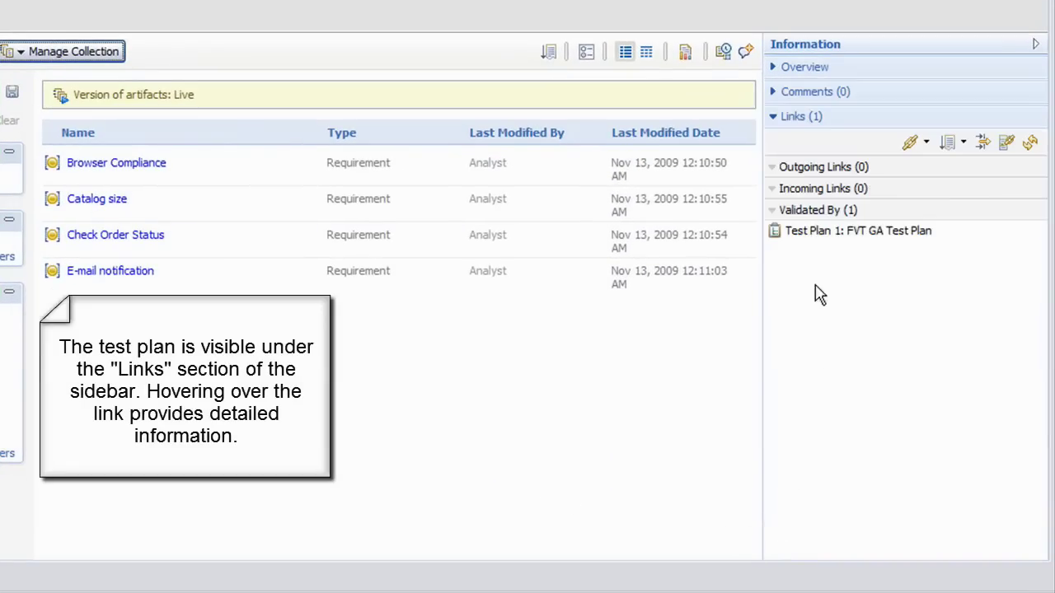
pyautogui.moveTo(828, 240)
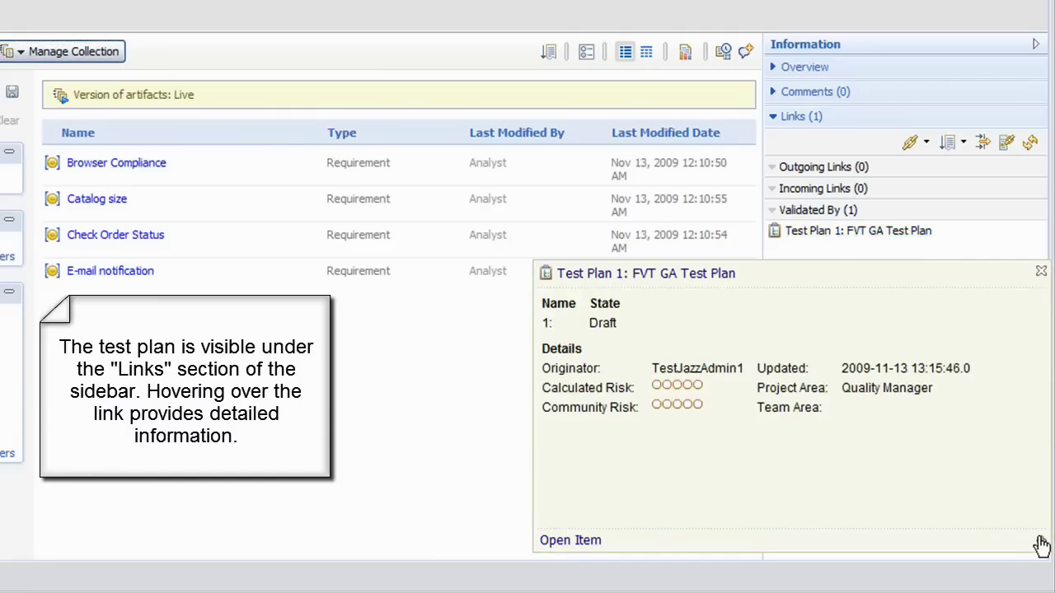
pyautogui.moveTo(1037, 544); pyautogui.dragTo(1038, 590)
pyautogui.moveTo(934, 281); pyautogui.dragTo(857, 73)
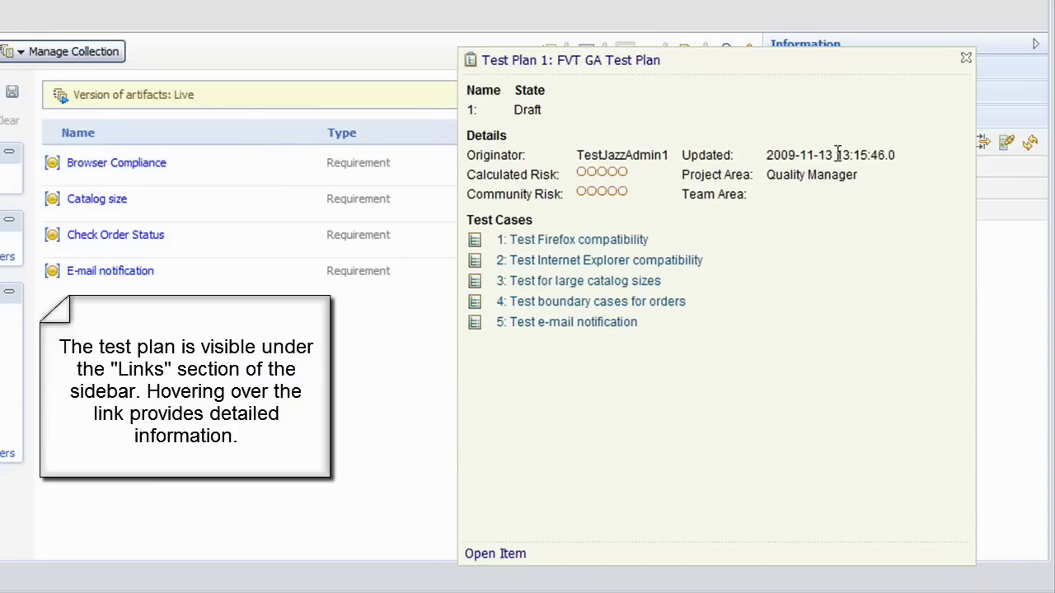
pyautogui.click(966, 61)
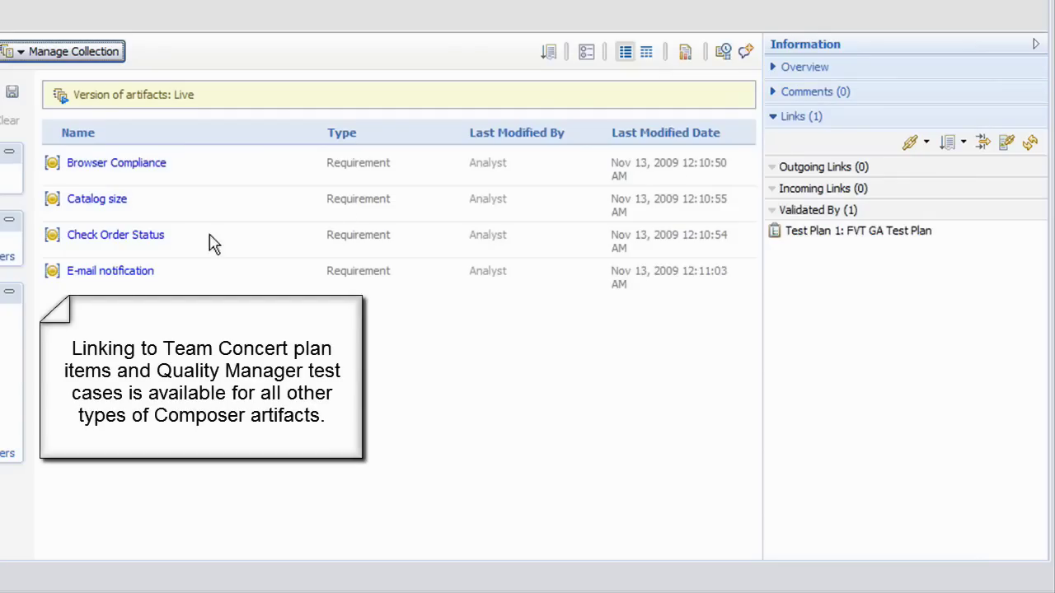
# - Start a new Implemented By plan item from the E-mail notification requirement's links
pyautogui.click(216, 308)
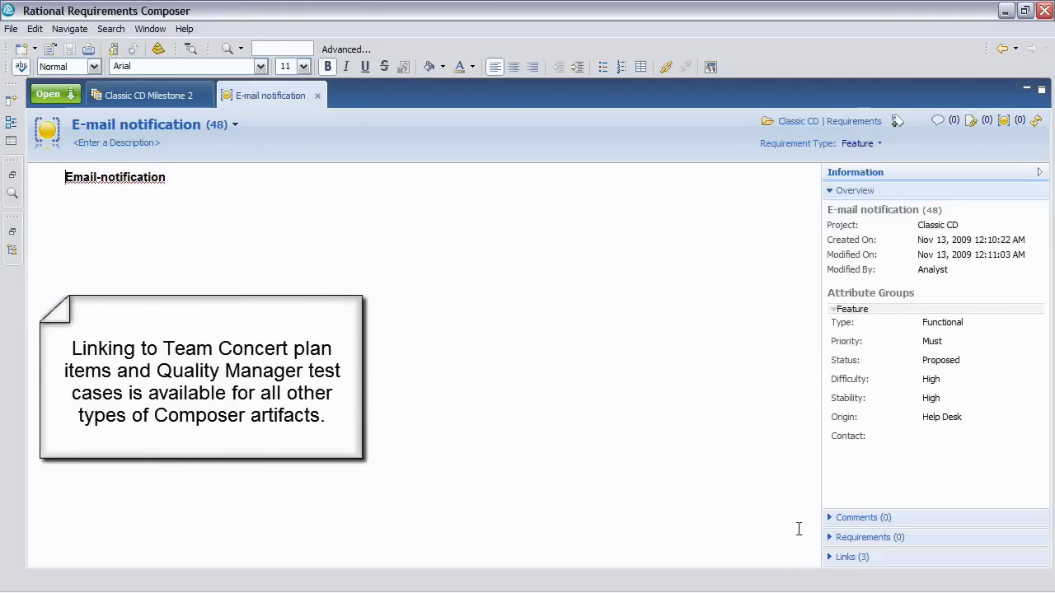
pyautogui.click(832, 557)
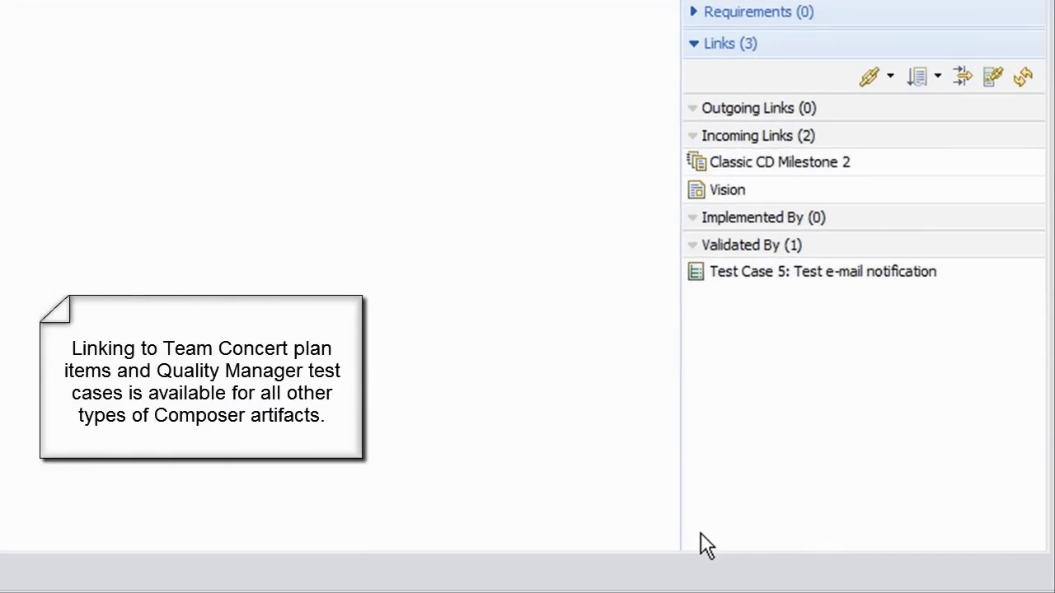
pyautogui.click(890, 74)
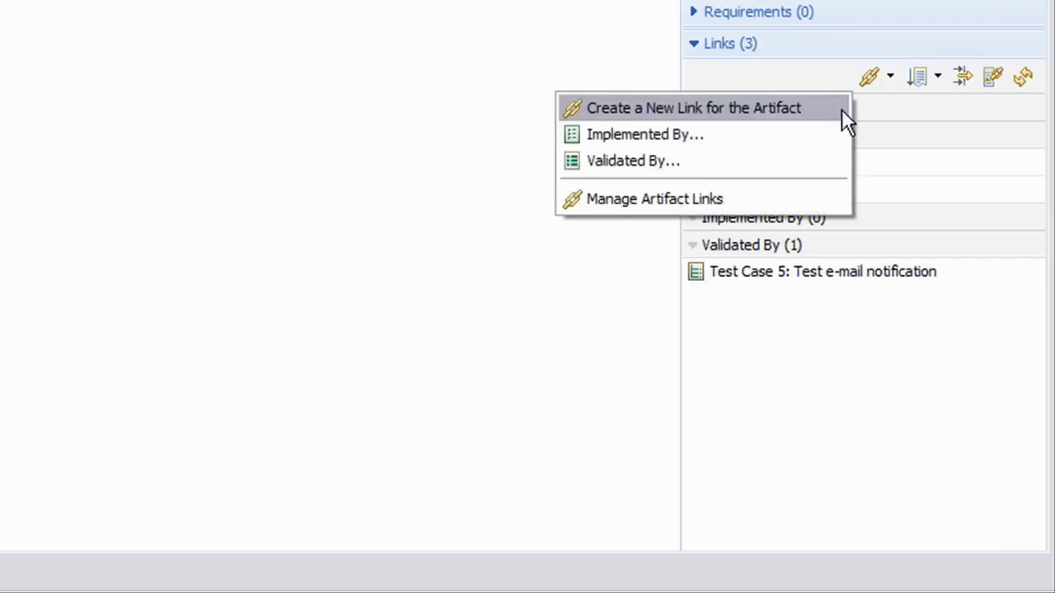
pyautogui.click(827, 125)
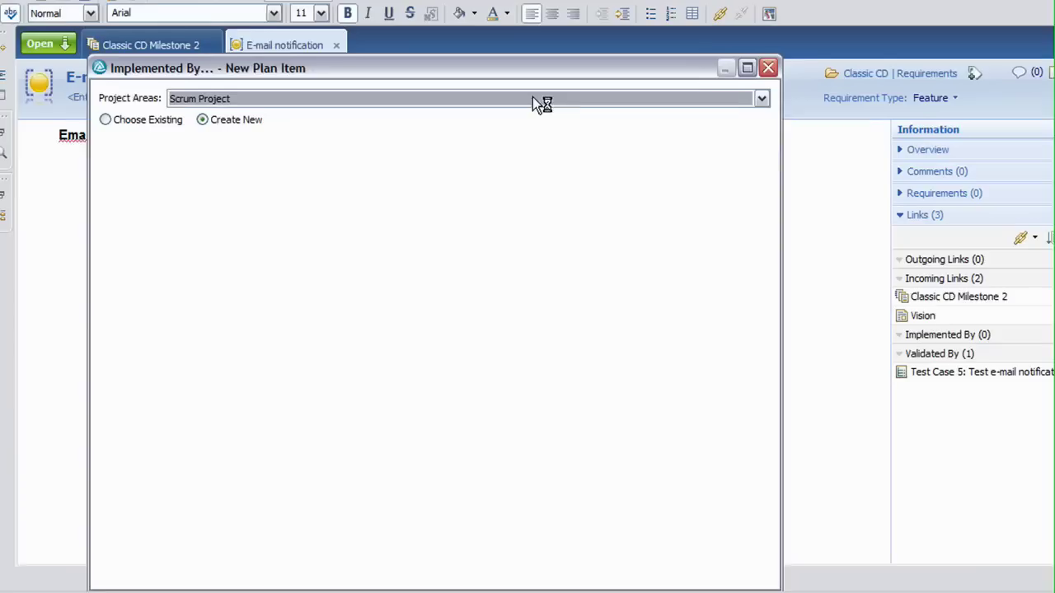
pyautogui.moveTo(555, 70); pyautogui.dragTo(576, 37)
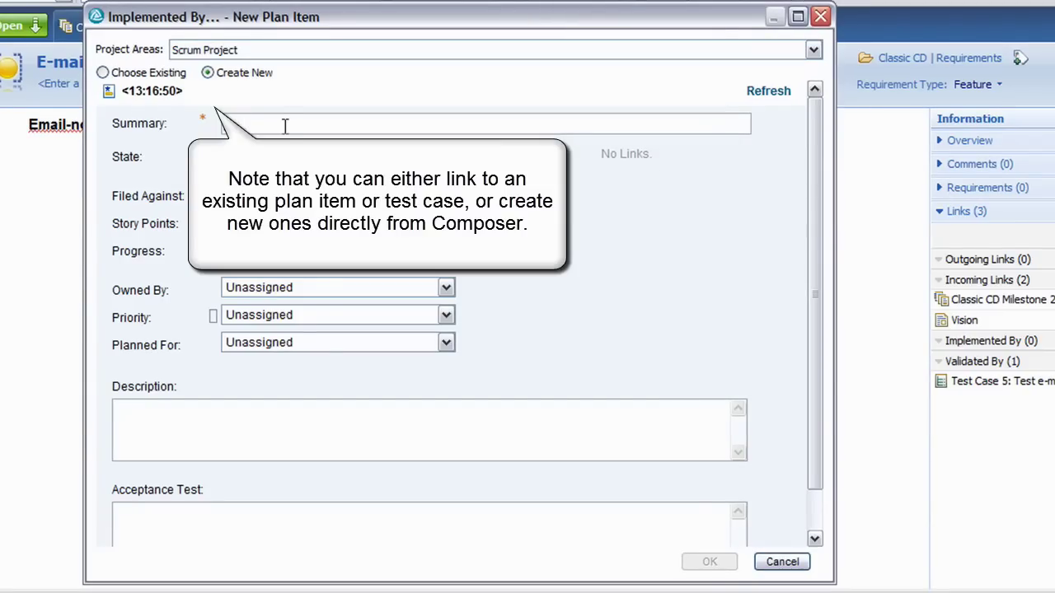
# - Title the story 'Implement e-mail notification', filed against Category 1 with 5 pts
pyautogui.write('Implement')
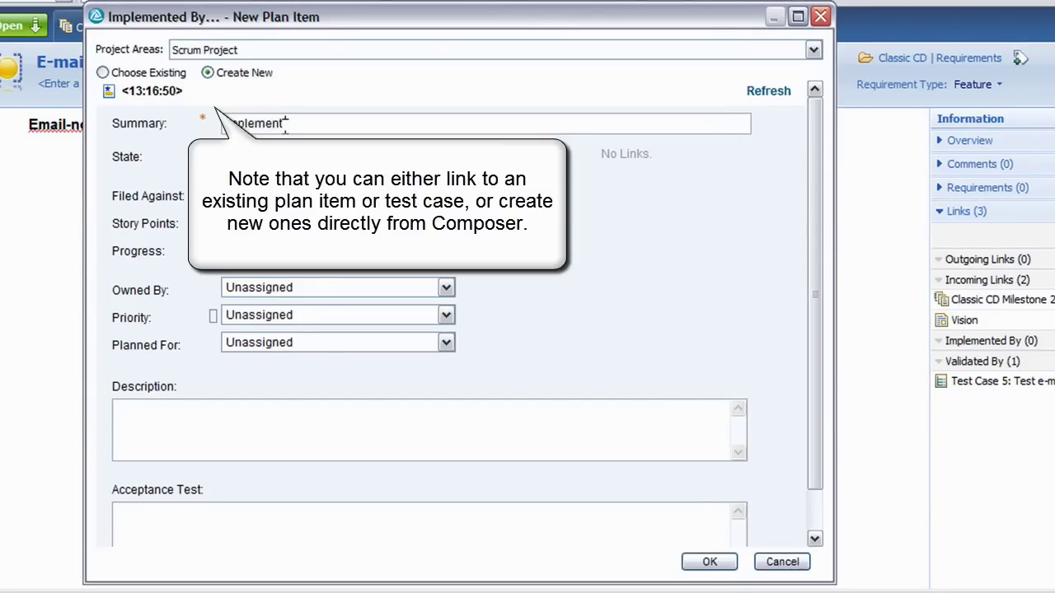
pyautogui.write(' e-mail notification')
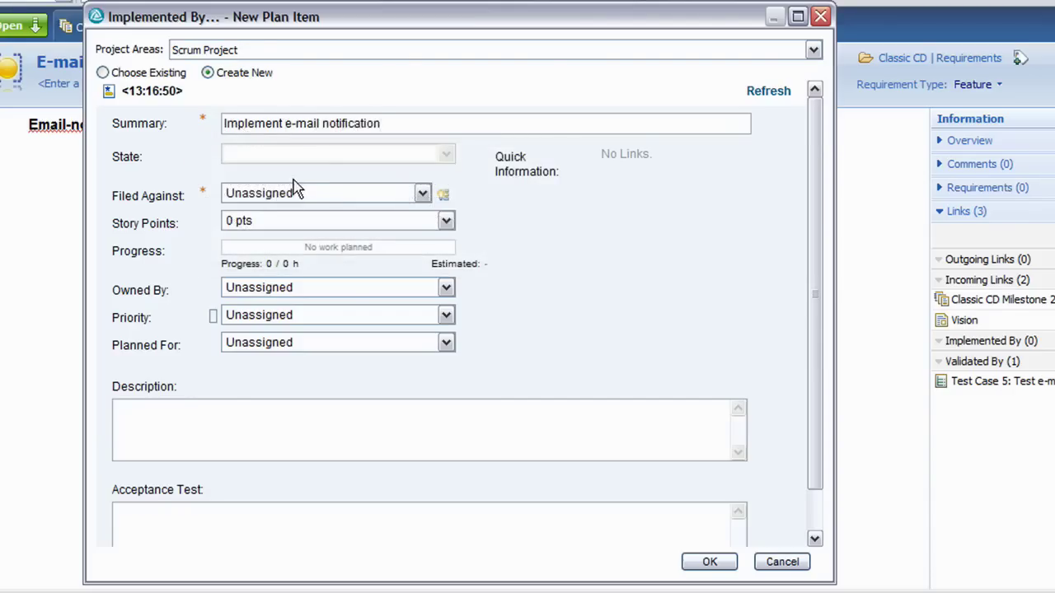
pyautogui.click(297, 193)
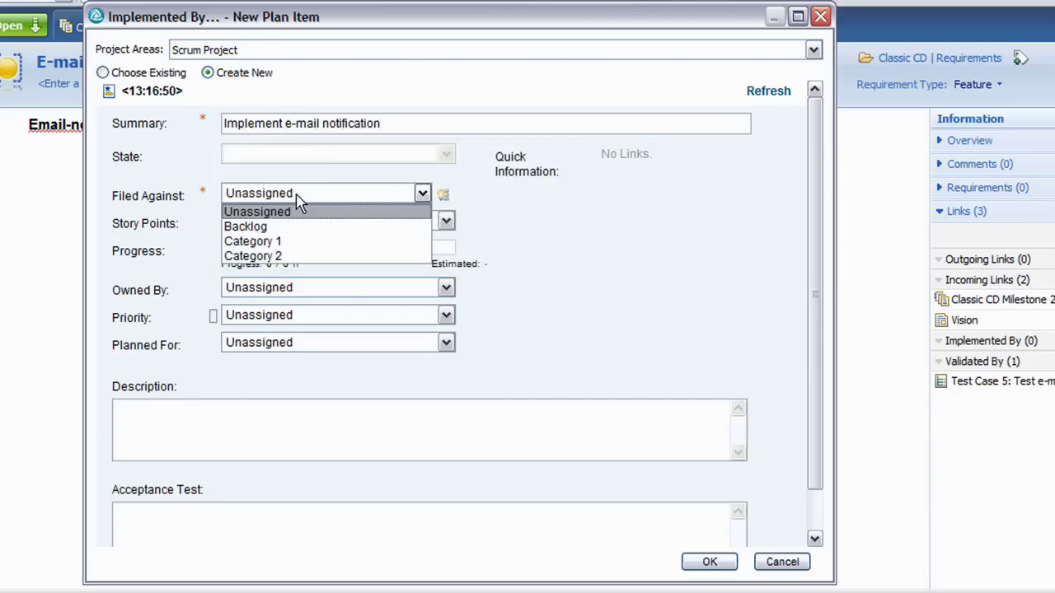
pyautogui.click(298, 242)
pyautogui.click(313, 223)
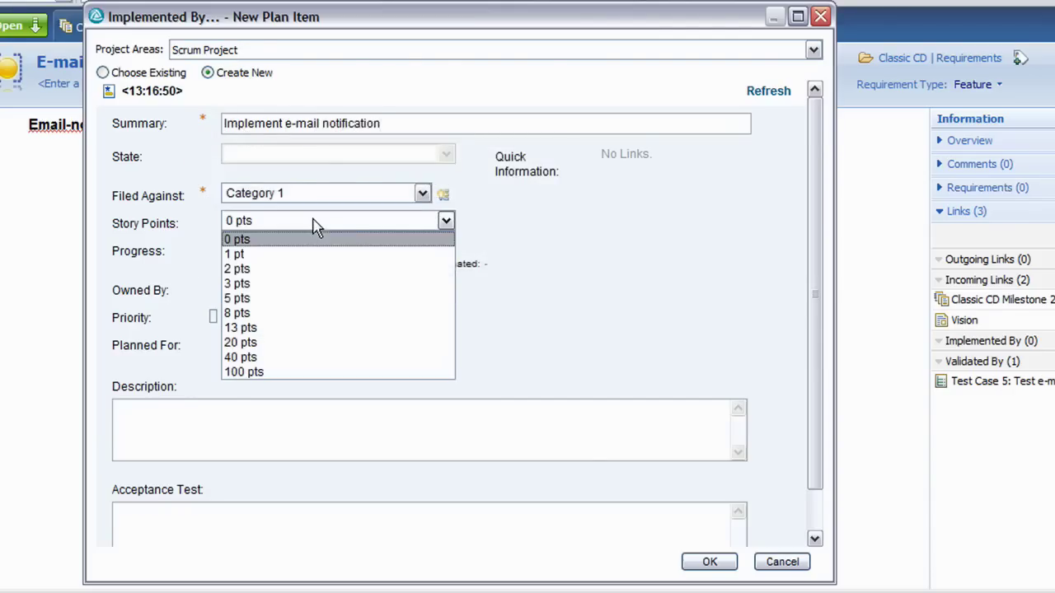
pyautogui.click(307, 300)
# - Make Developer the story's owner and set its priority to High
pyautogui.click(308, 289)
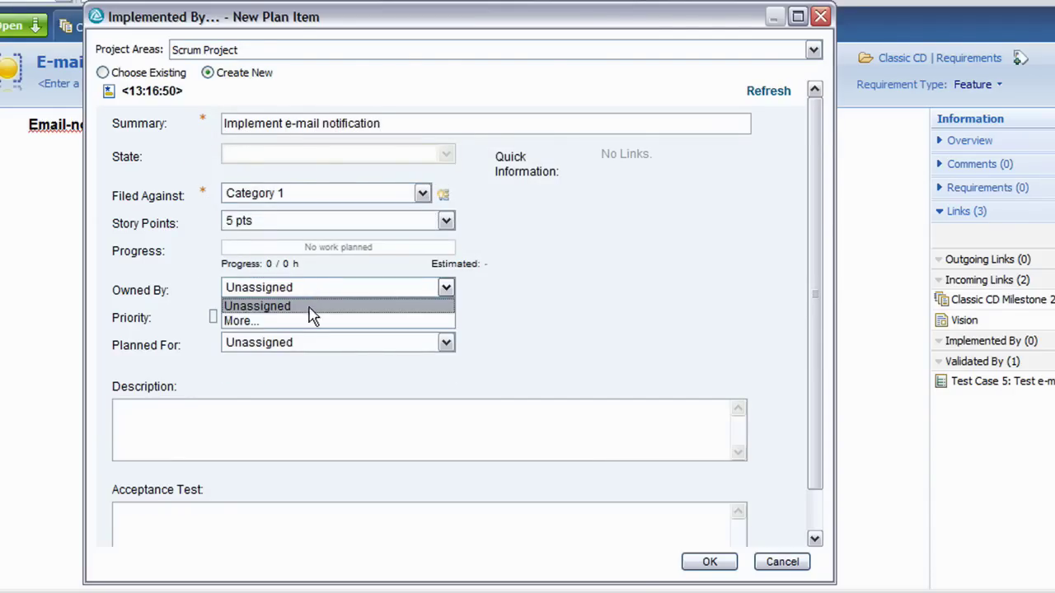
pyautogui.click(308, 321)
pyautogui.write('Devel')
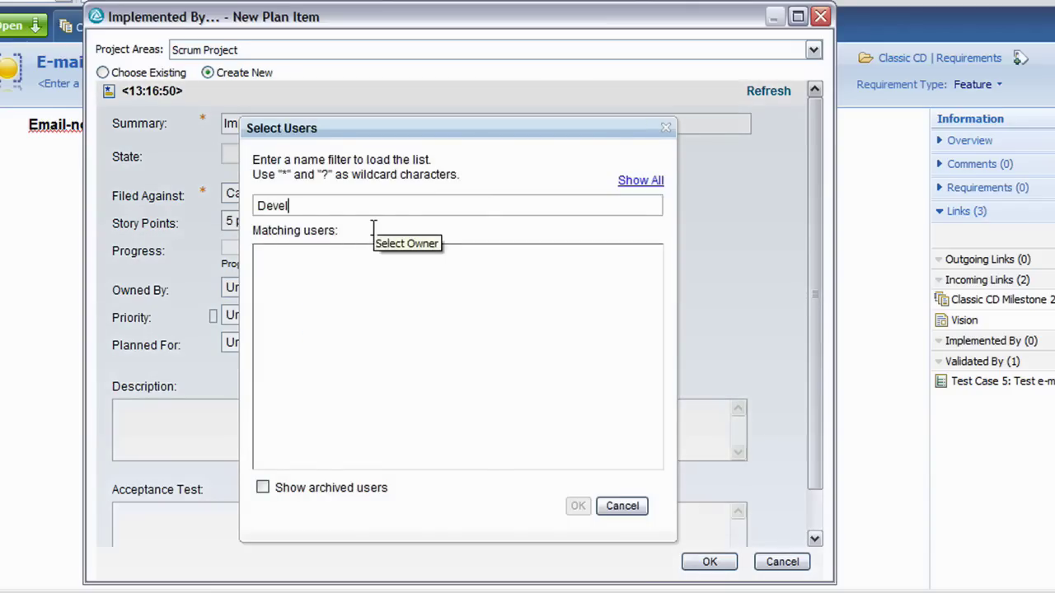
pyautogui.click(294, 262)
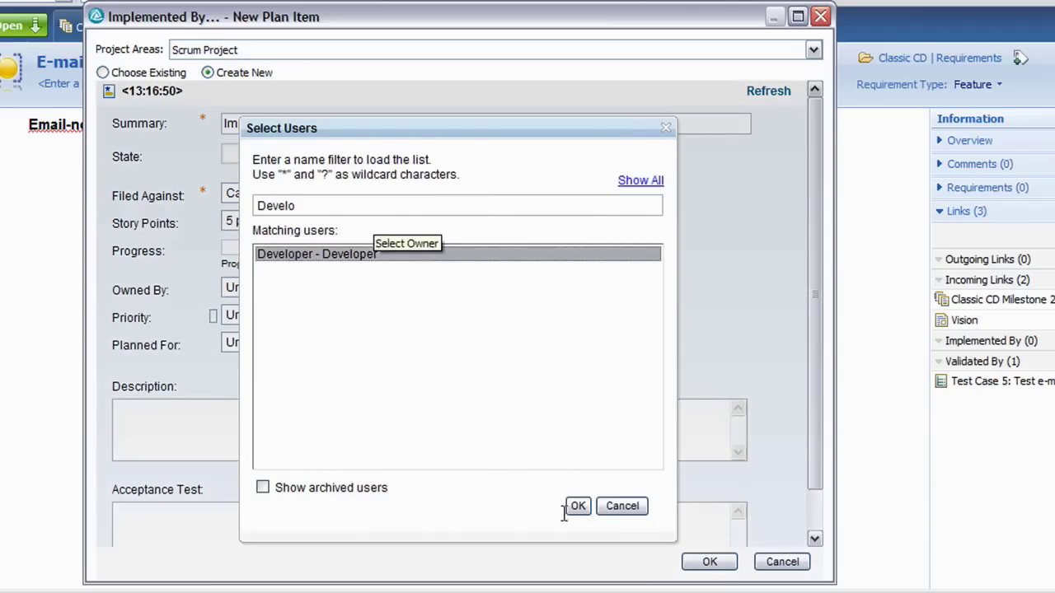
pyautogui.click(577, 506)
pyautogui.click(371, 318)
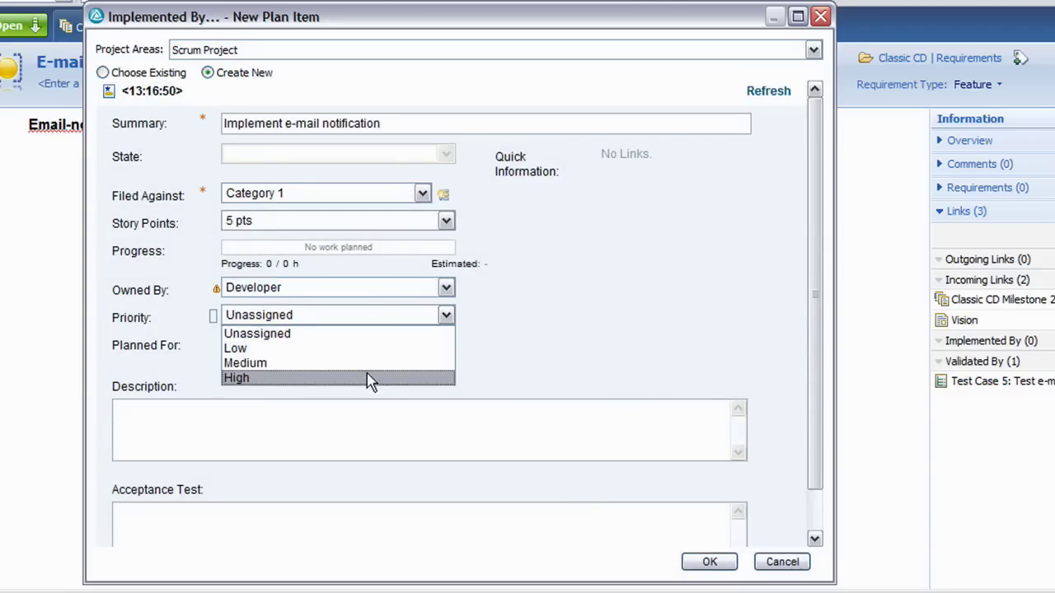
pyautogui.click(371, 375)
# - Plan the story for Sprint 1 (1.0), add a description, and create it
pyautogui.click(383, 344)
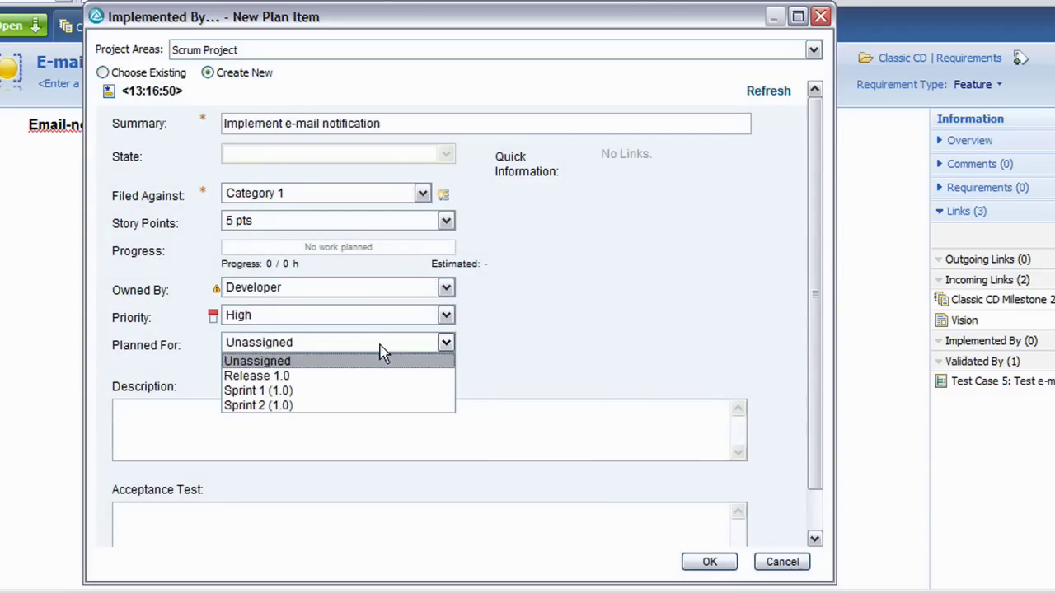
pyautogui.click(371, 391)
pyautogui.click(365, 412)
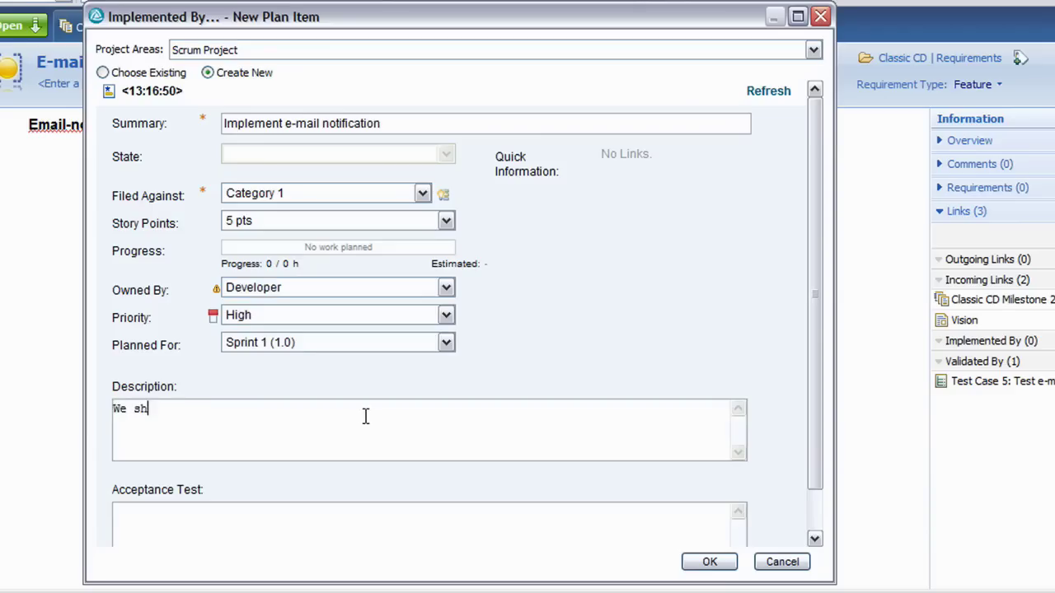
pyautogui.write('We should implement e-mail notification.')
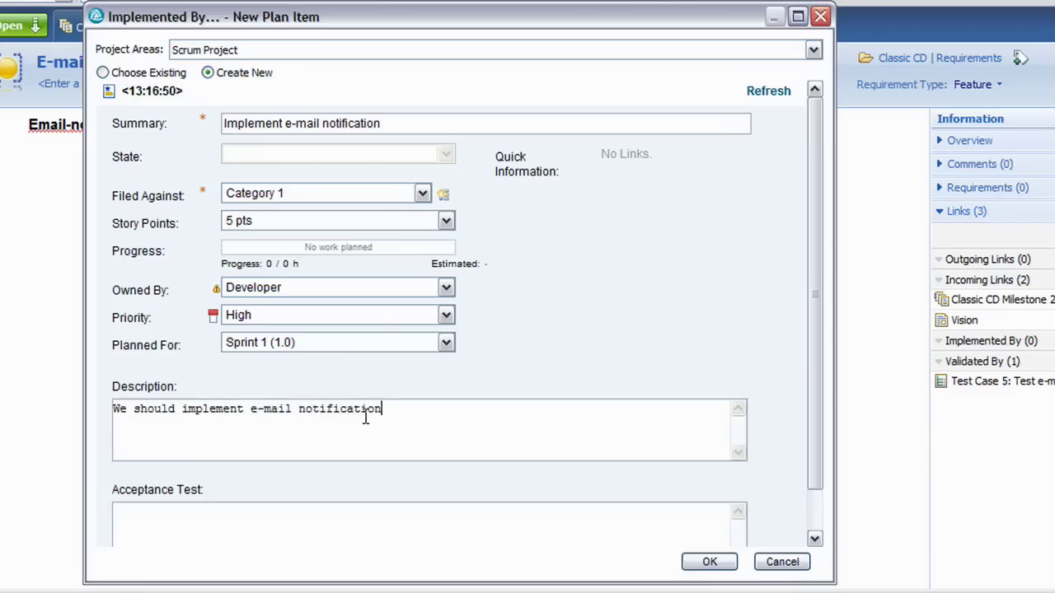
pyautogui.click(727, 566)
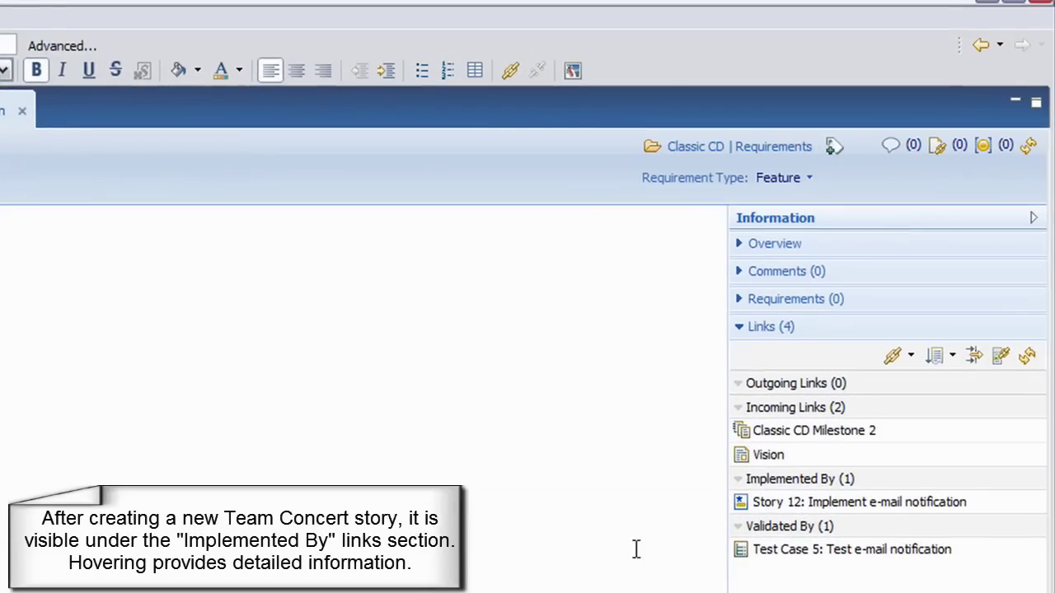
# - Check the Story 12 Implemented By link details, then close the E-mail notification requirement
pyautogui.moveTo(759, 506)
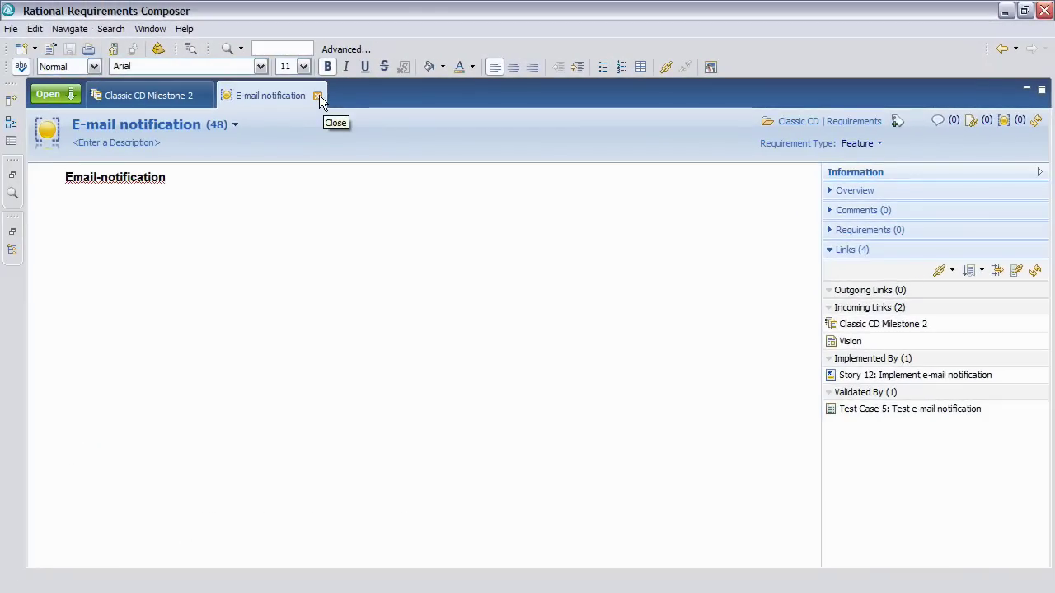
pyautogui.click(318, 96)
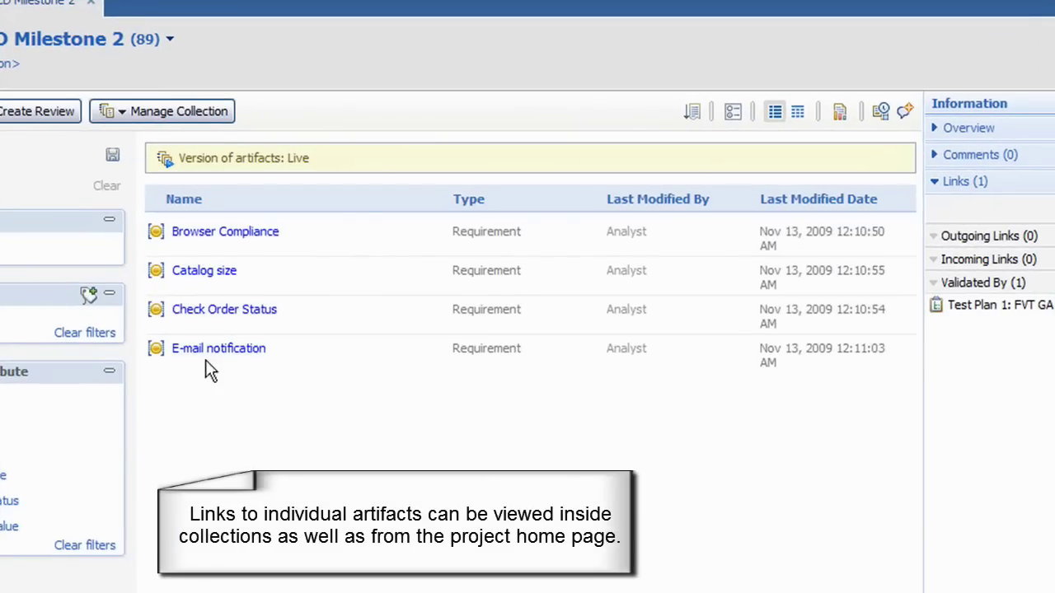
# - Add the Implemented By column and filter the collection to Development Items: Open
pyautogui.click(360, 201)
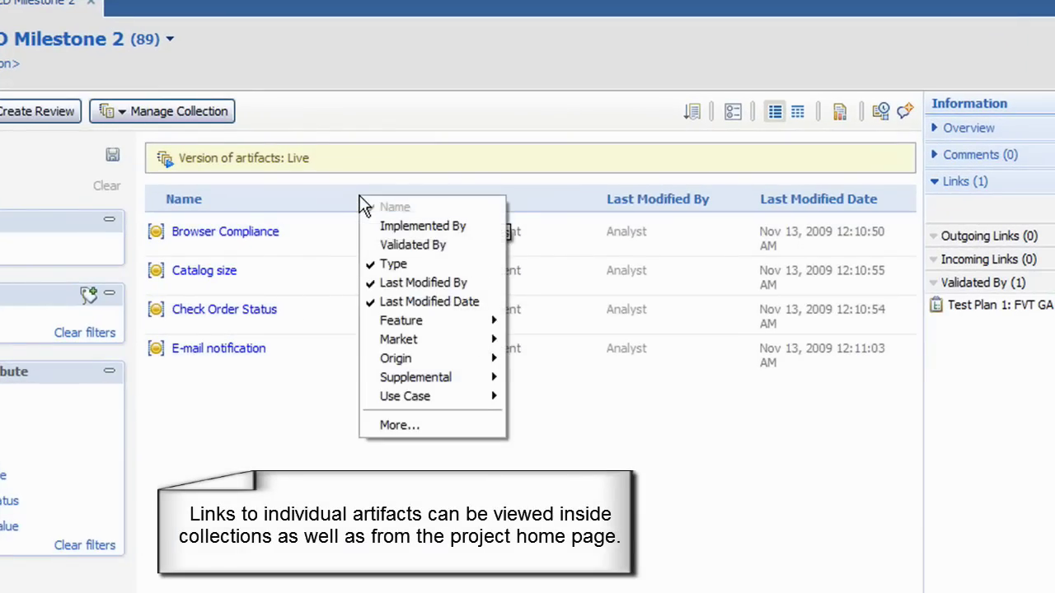
pyautogui.click(389, 221)
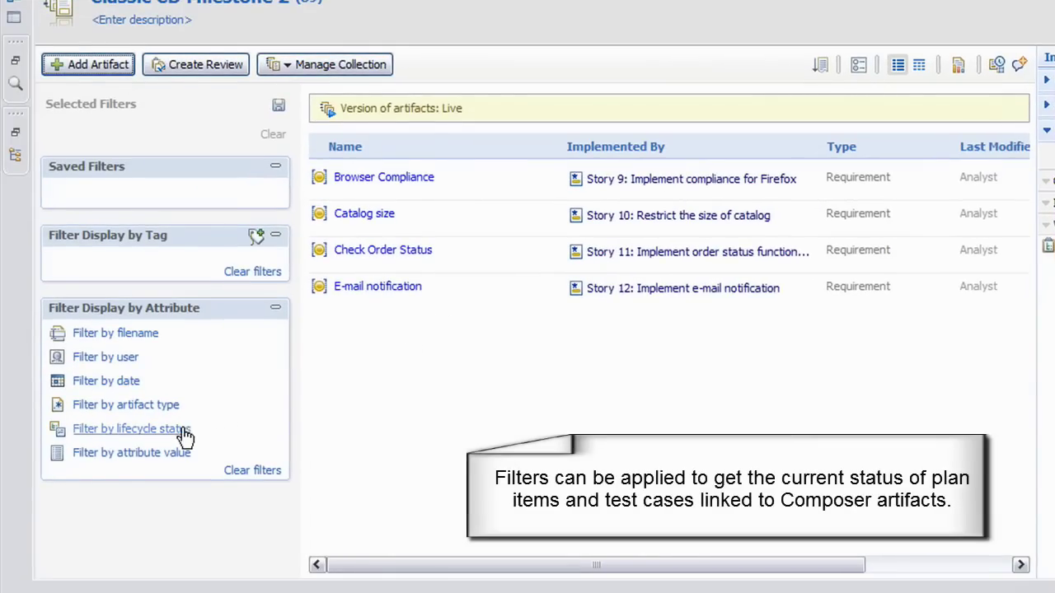
pyautogui.click(132, 429)
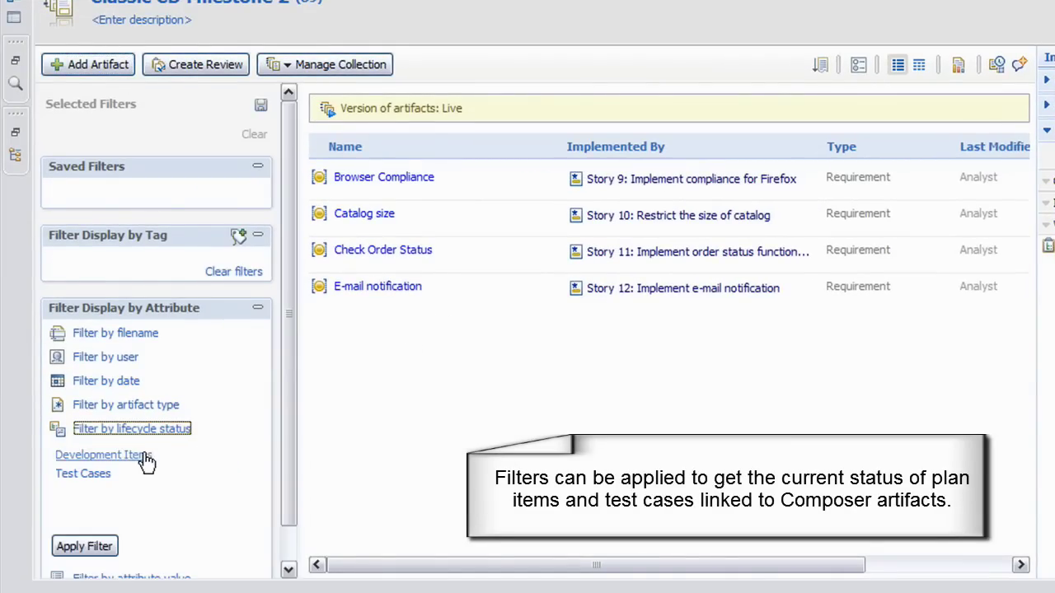
pyautogui.click(103, 455)
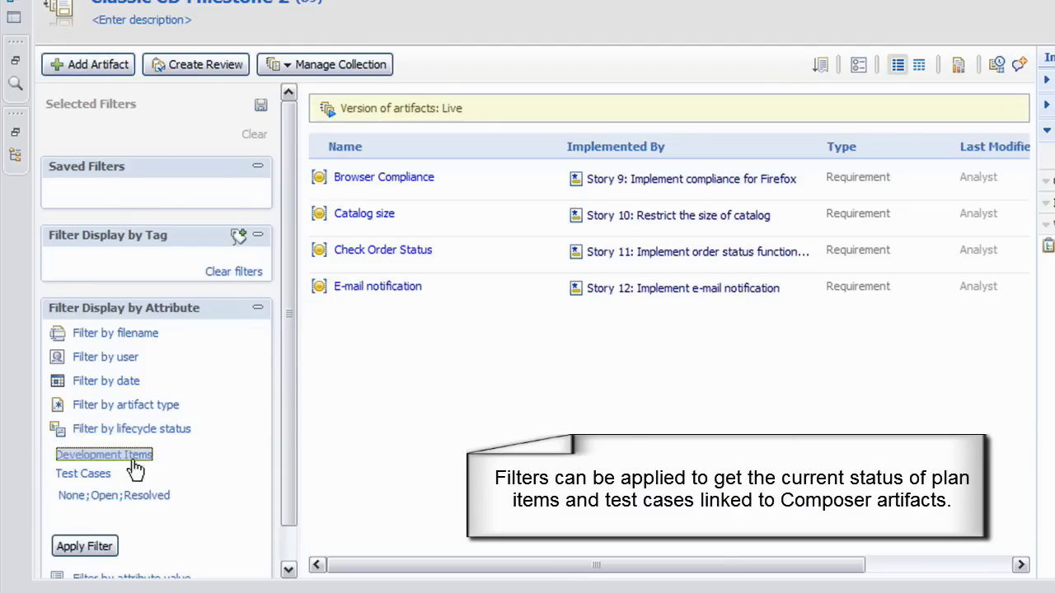
pyautogui.click(104, 495)
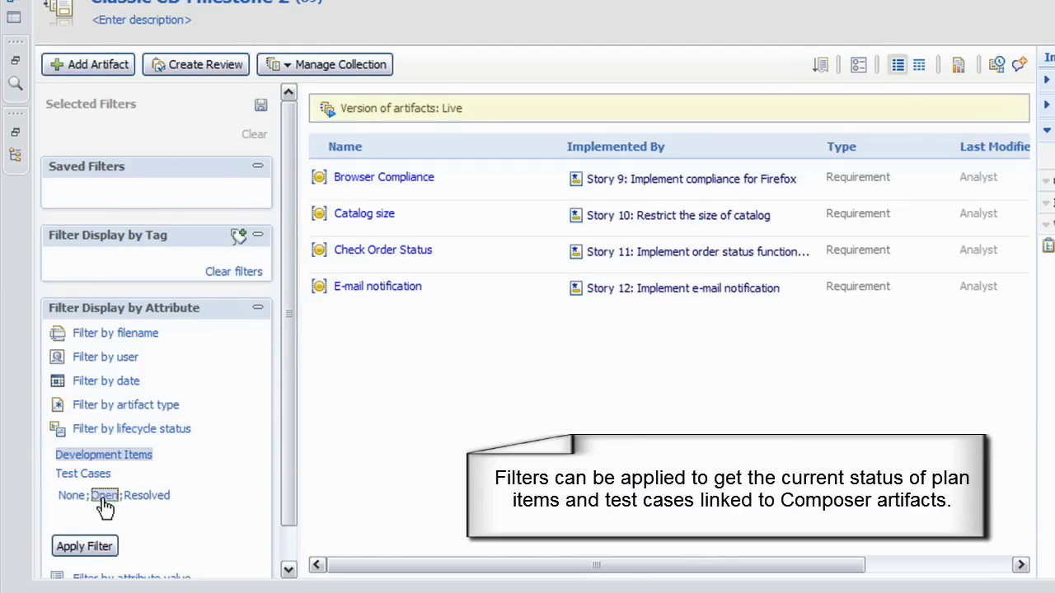
pyautogui.click(97, 548)
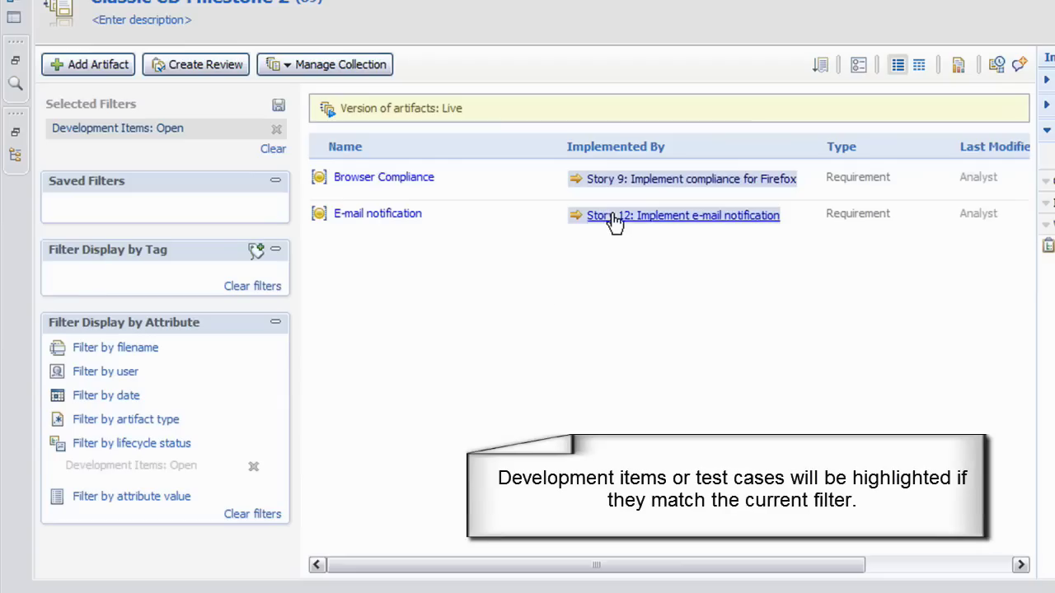
pyautogui.moveTo(614, 223)
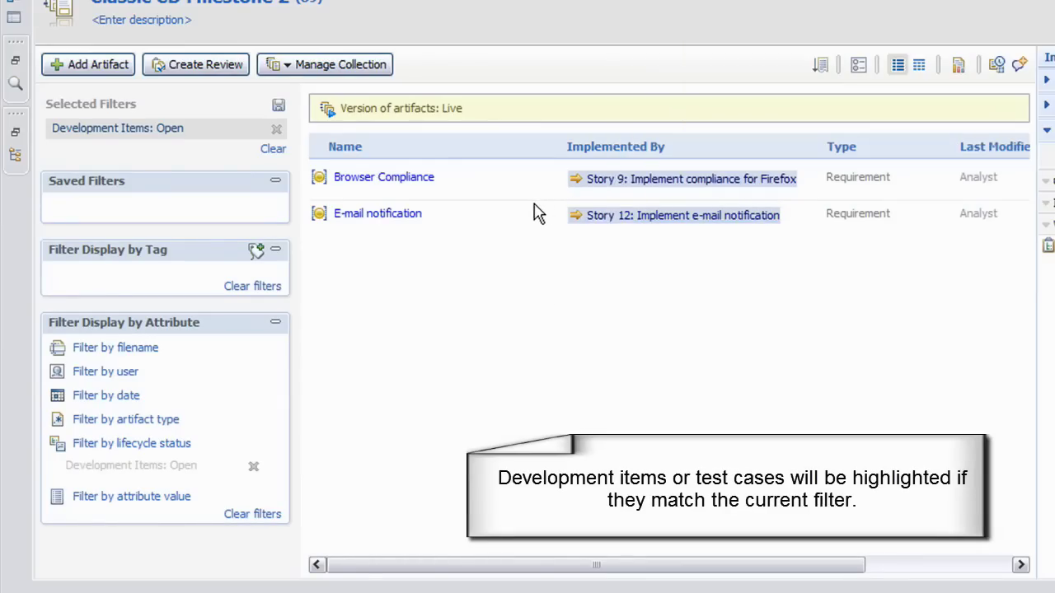
# - Replace the Development Items: Open filter with a Test Cases: Failed lifecycle filter
pyautogui.click(253, 466)
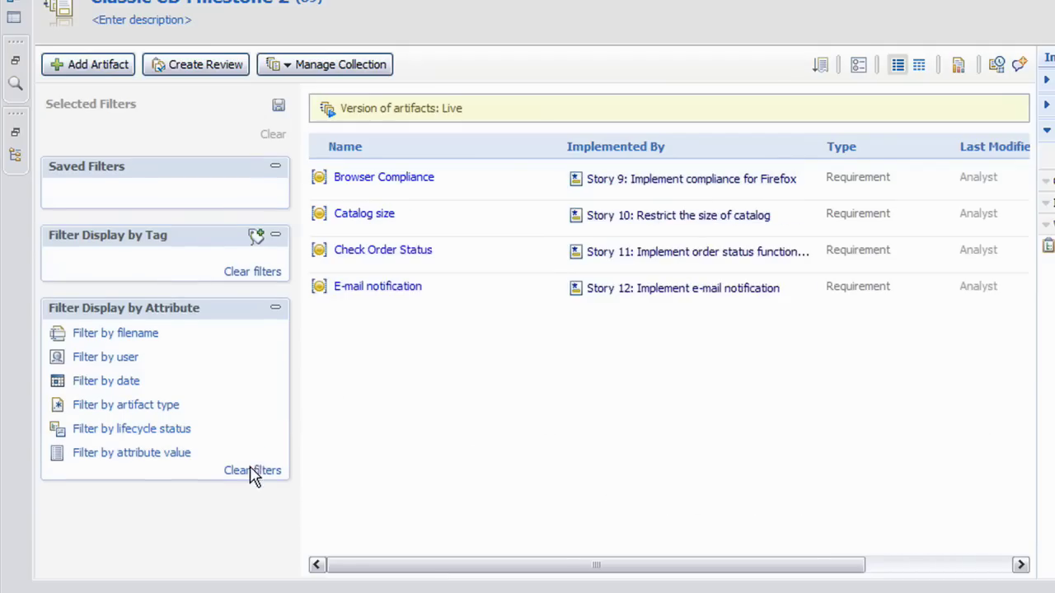
pyautogui.click(176, 431)
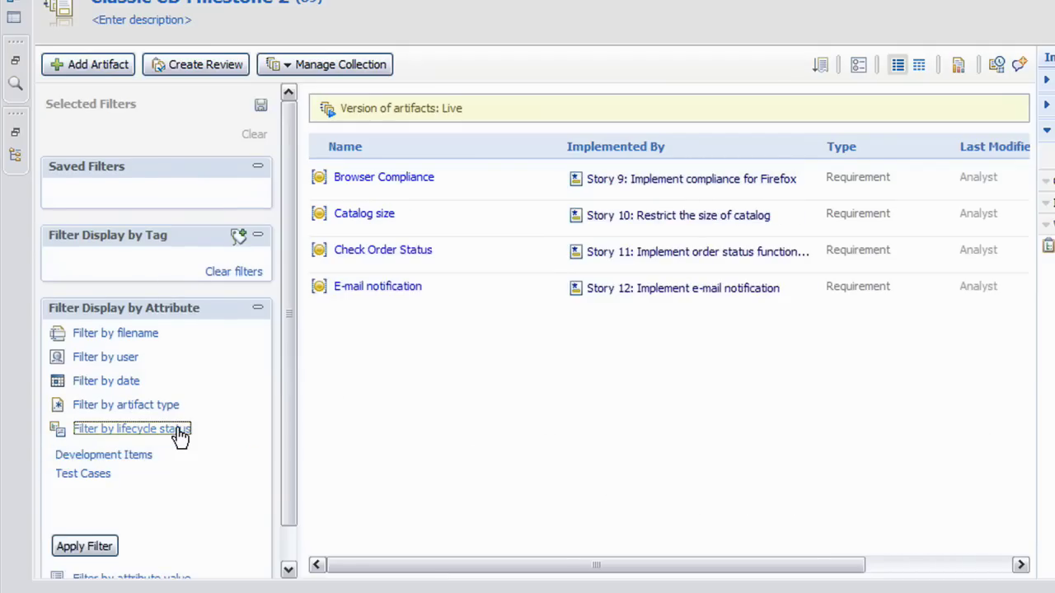
pyautogui.click(86, 474)
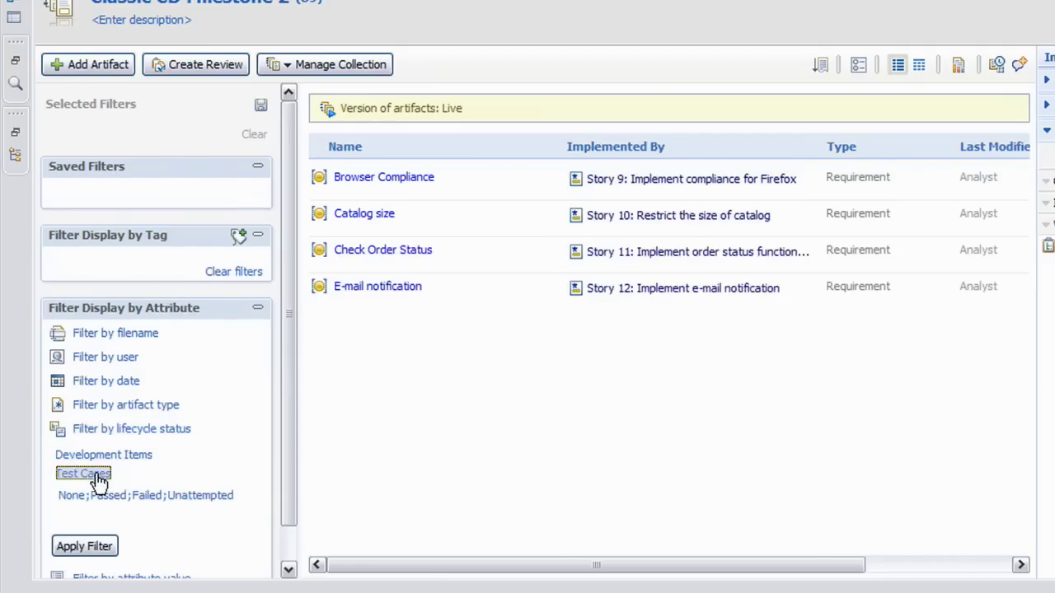
pyautogui.click(154, 497)
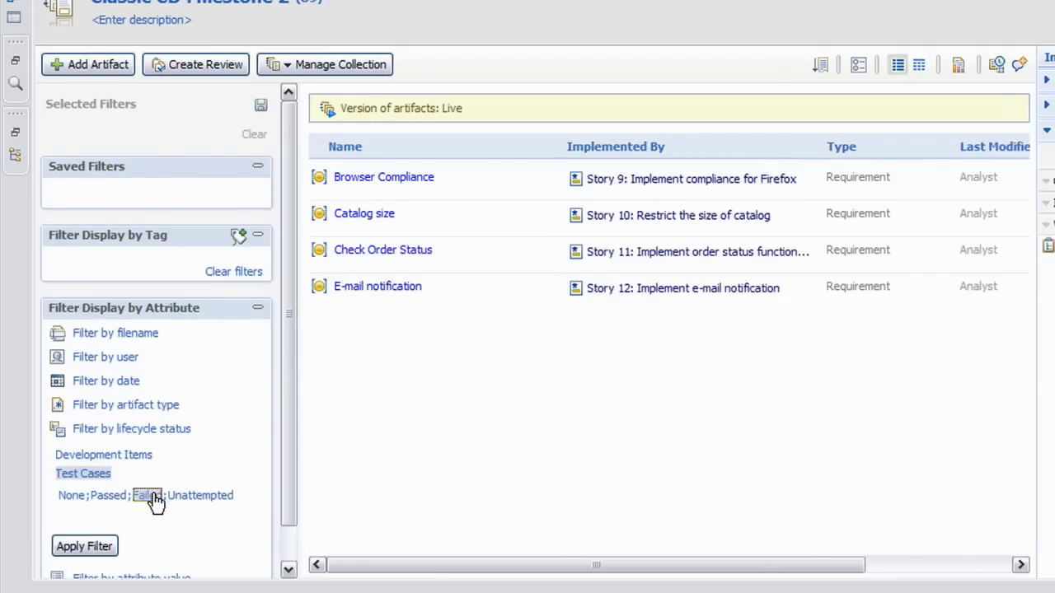
pyautogui.click(108, 547)
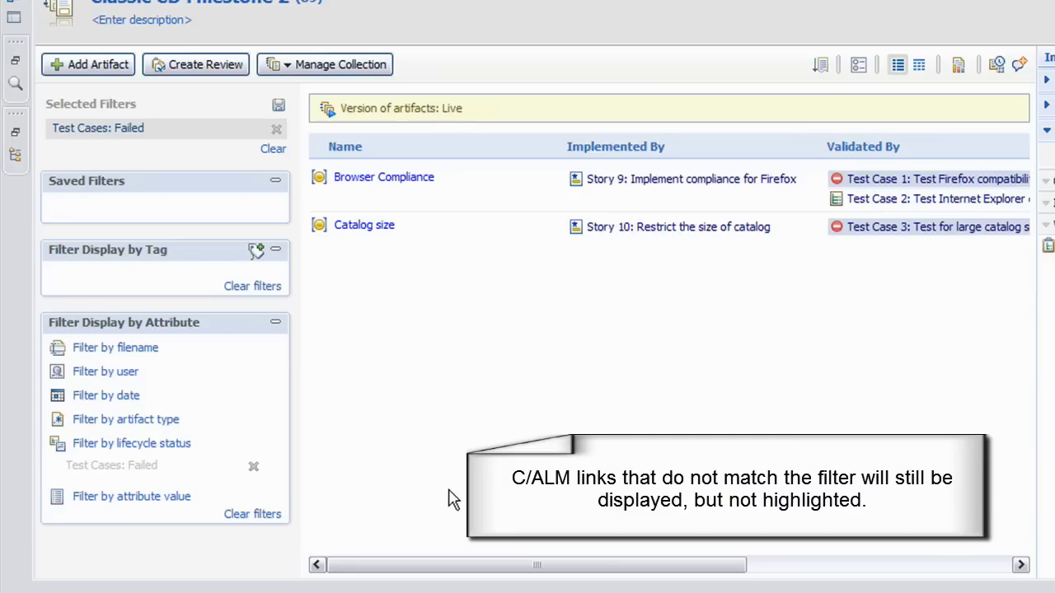
# - Add Development Items: Open to the Test Cases: Failed filter, leaving only Browser Compliance
pyautogui.click(166, 445)
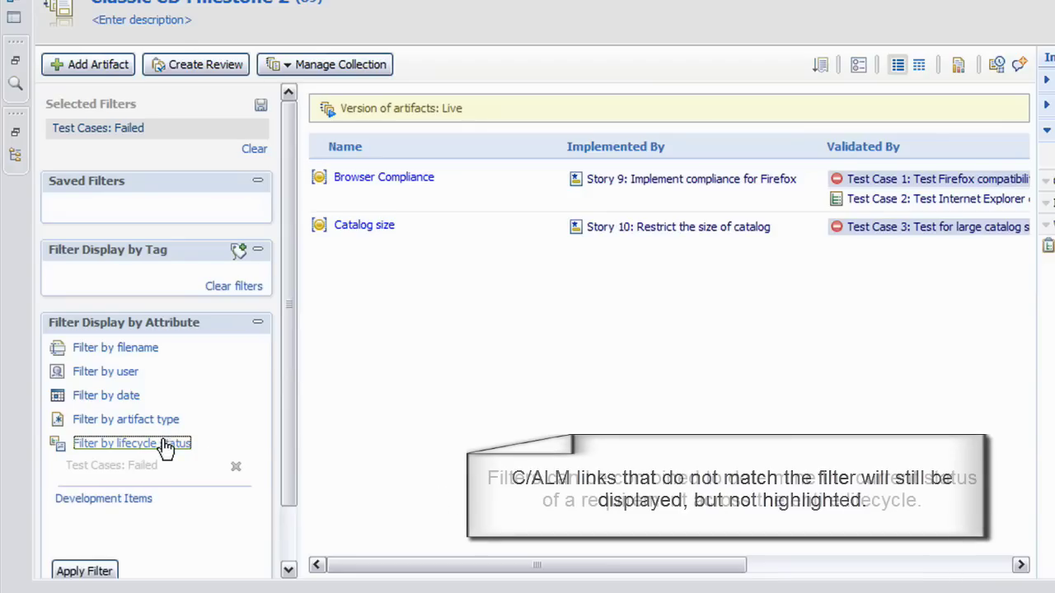
pyautogui.click(138, 500)
pyautogui.click(107, 521)
pyautogui.click(101, 571)
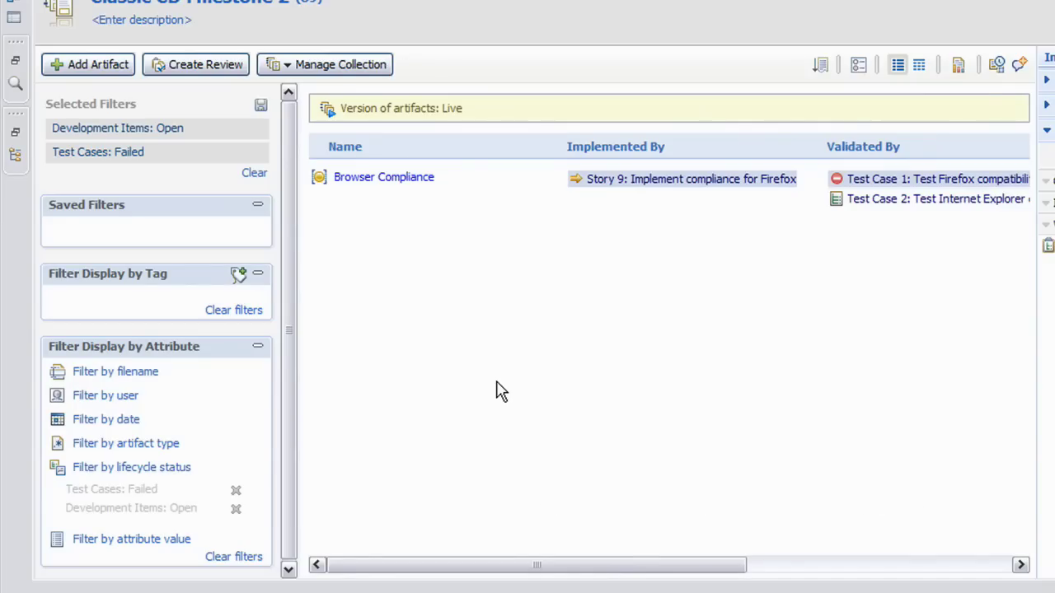
# - Set Story 9: Implement compliance for Firefox to Done, save it, and close its page
pyautogui.moveTo(678, 186)
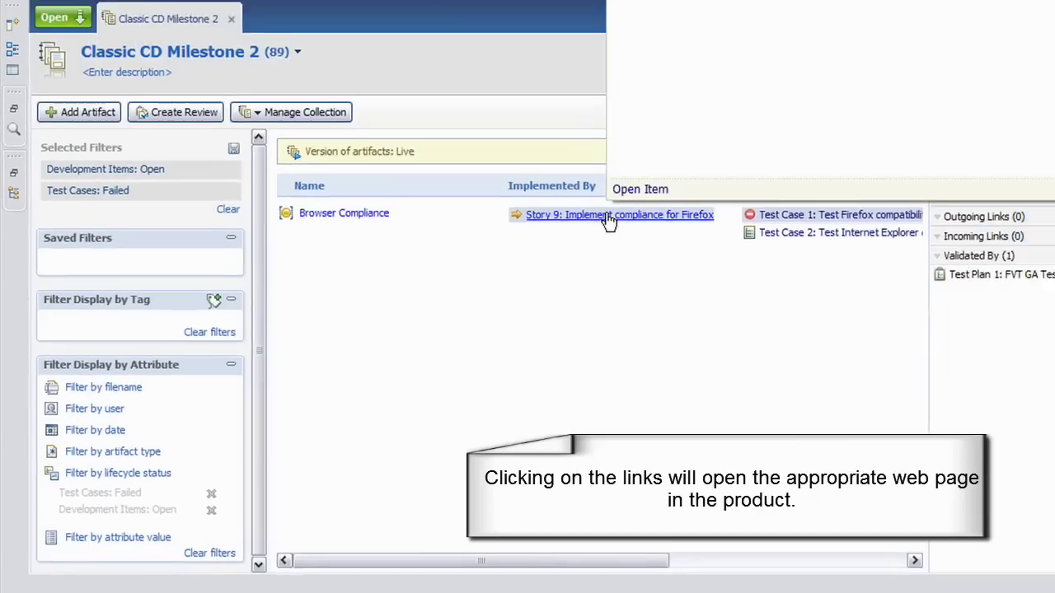
pyautogui.click(607, 221)
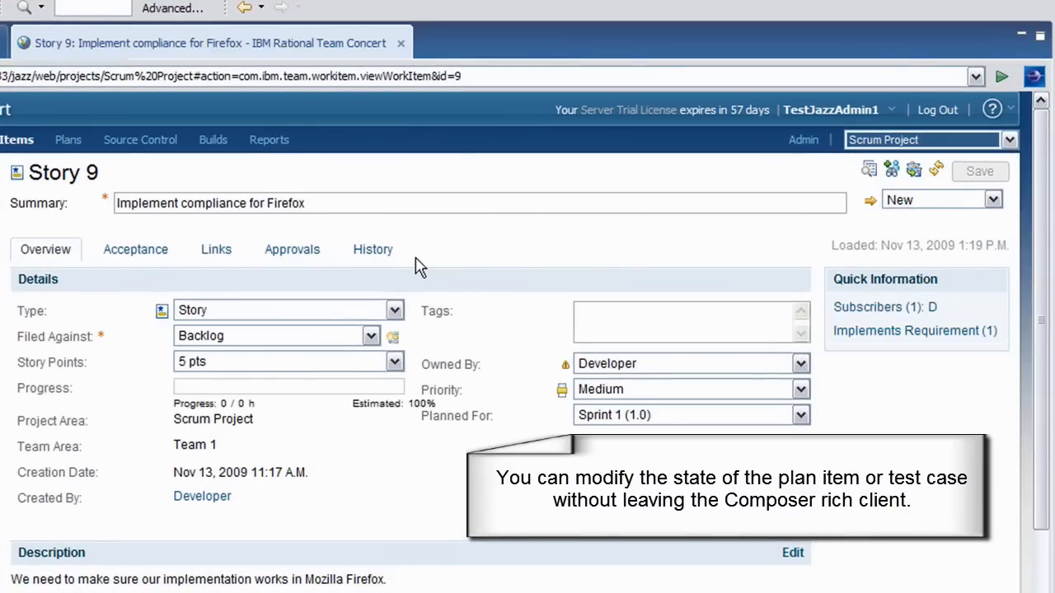
pyautogui.click(921, 206)
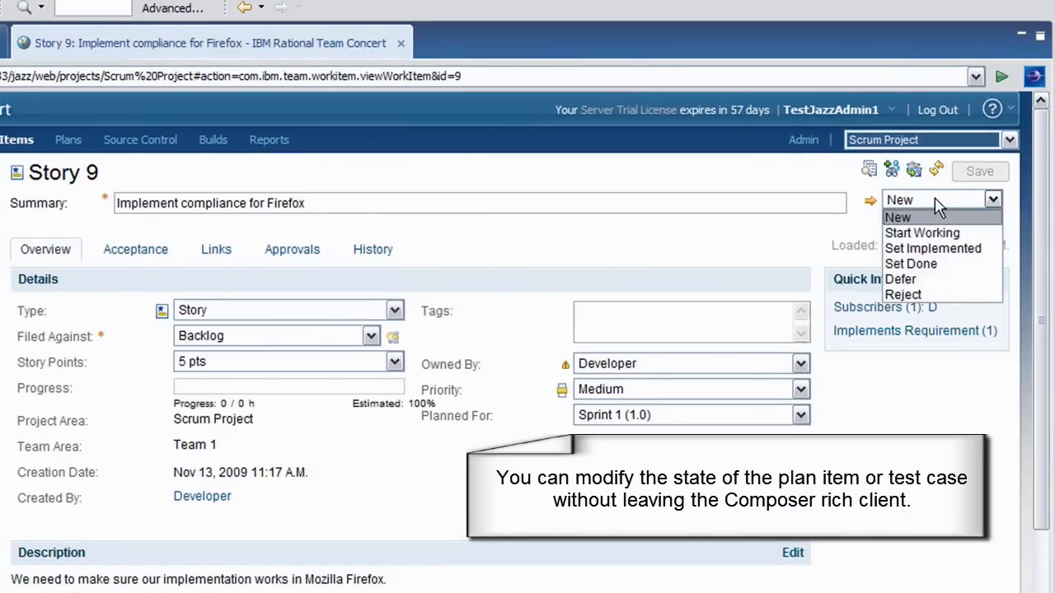
pyautogui.click(922, 262)
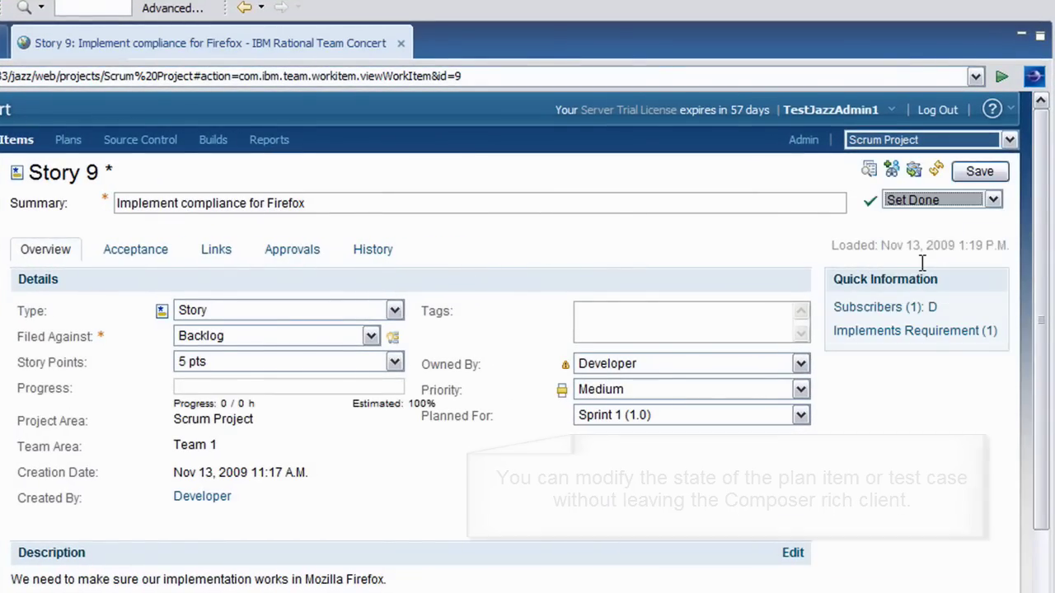
pyautogui.click(982, 172)
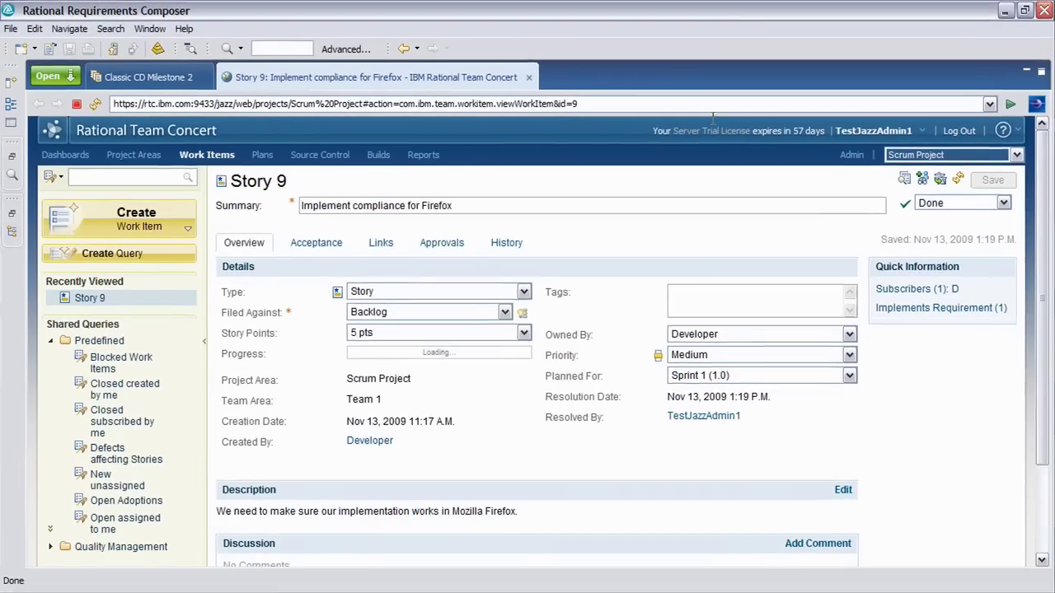
pyautogui.click(530, 78)
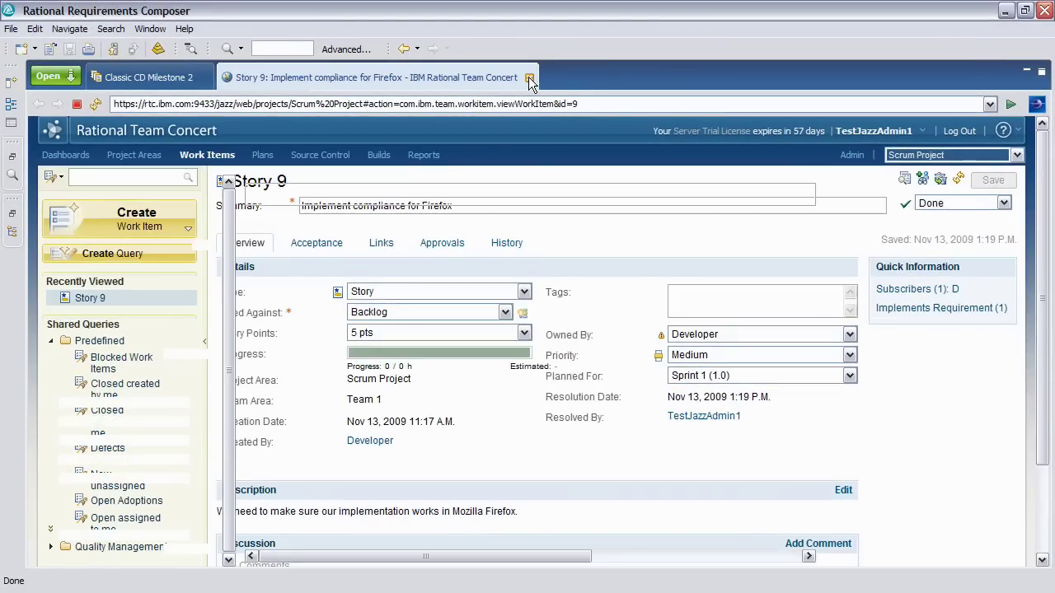